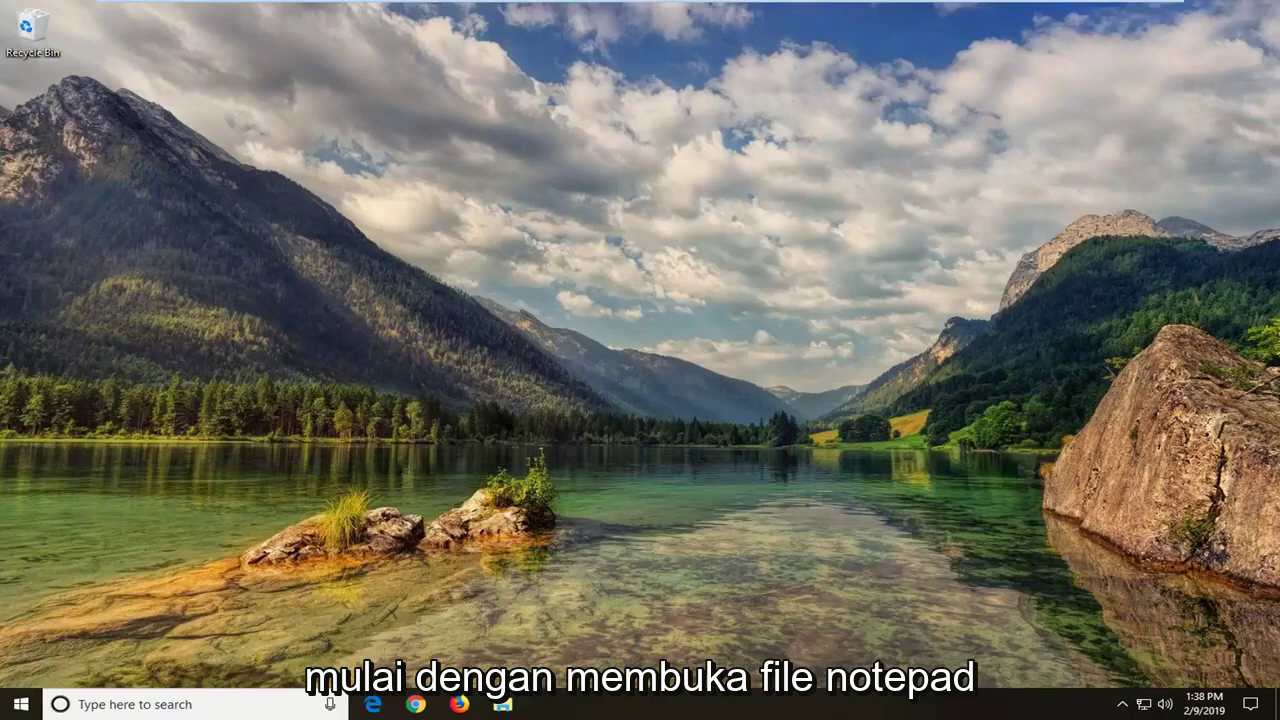
Step: Search the Start menu for 'notepad' and launch Notepad with a blank Untitled document
left_click(14, 706)
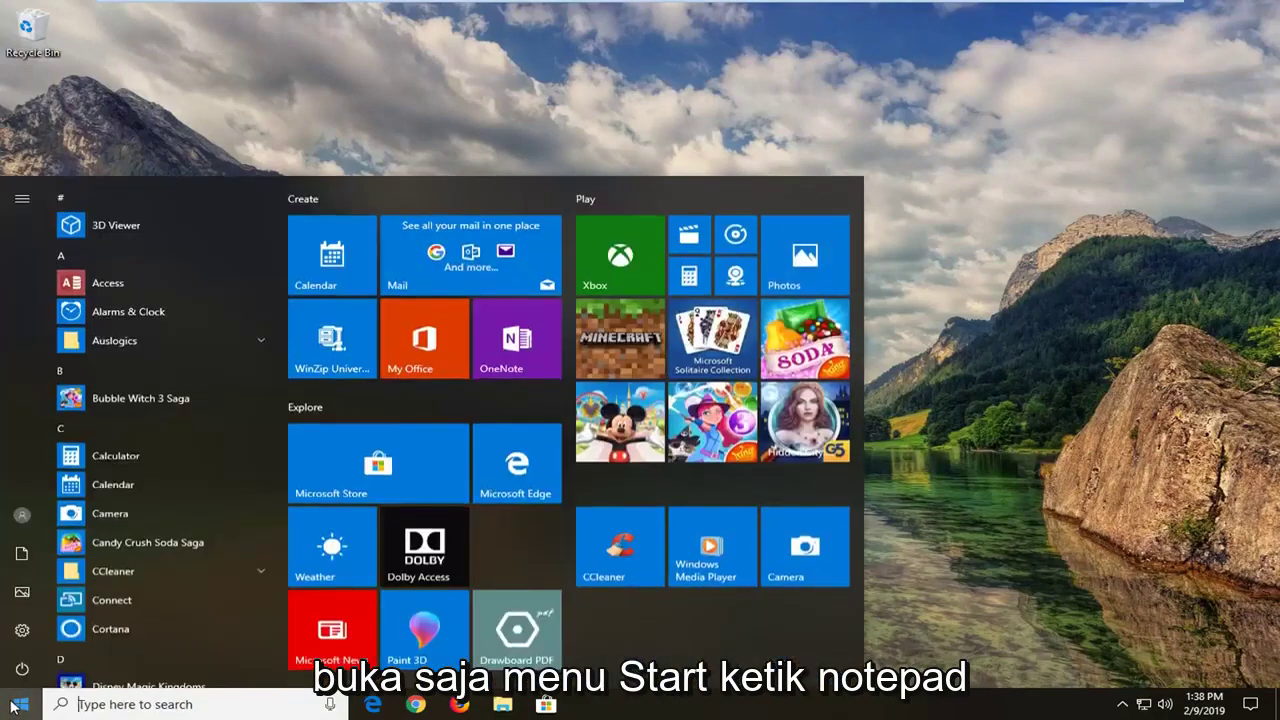
type("n")
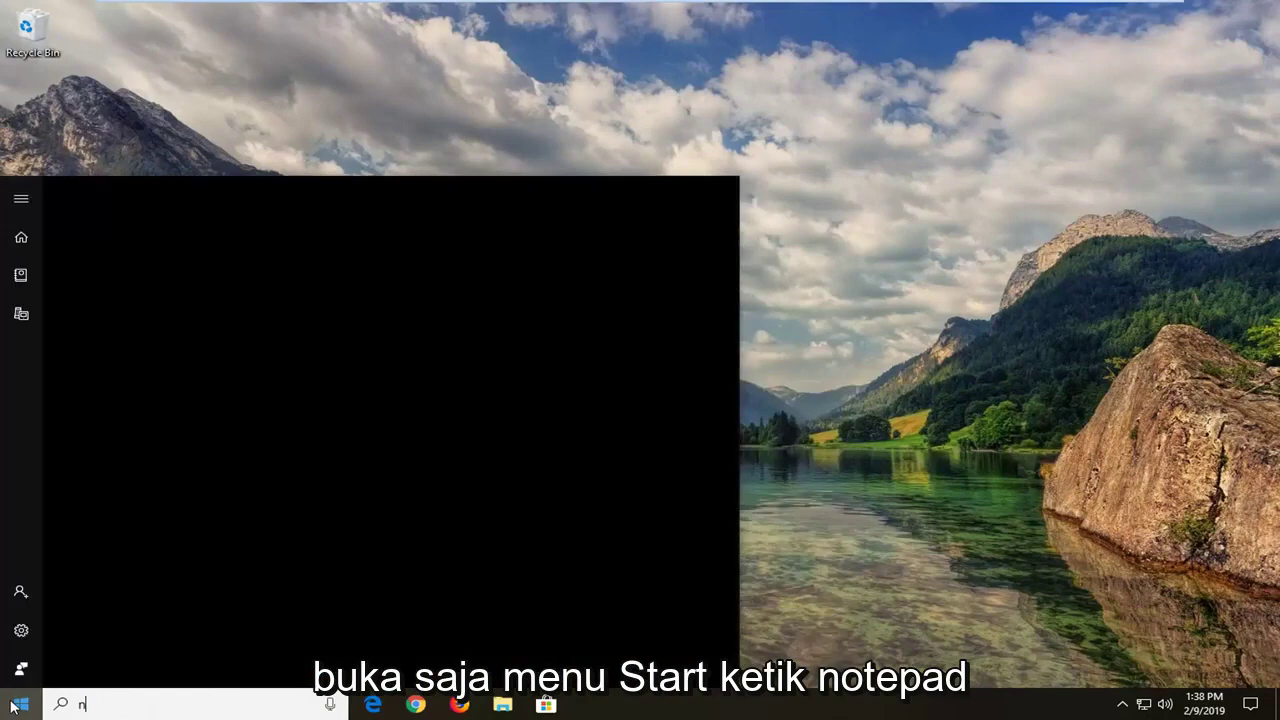
type("otepad")
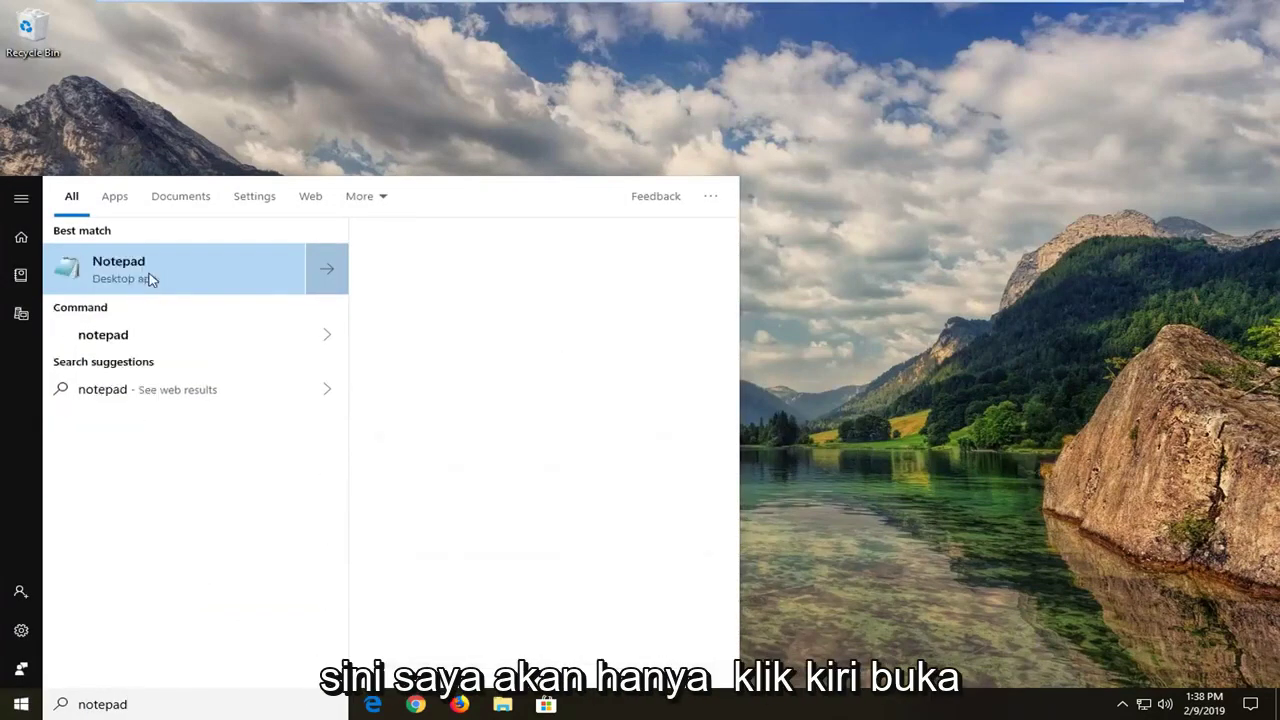
left_click(131, 274)
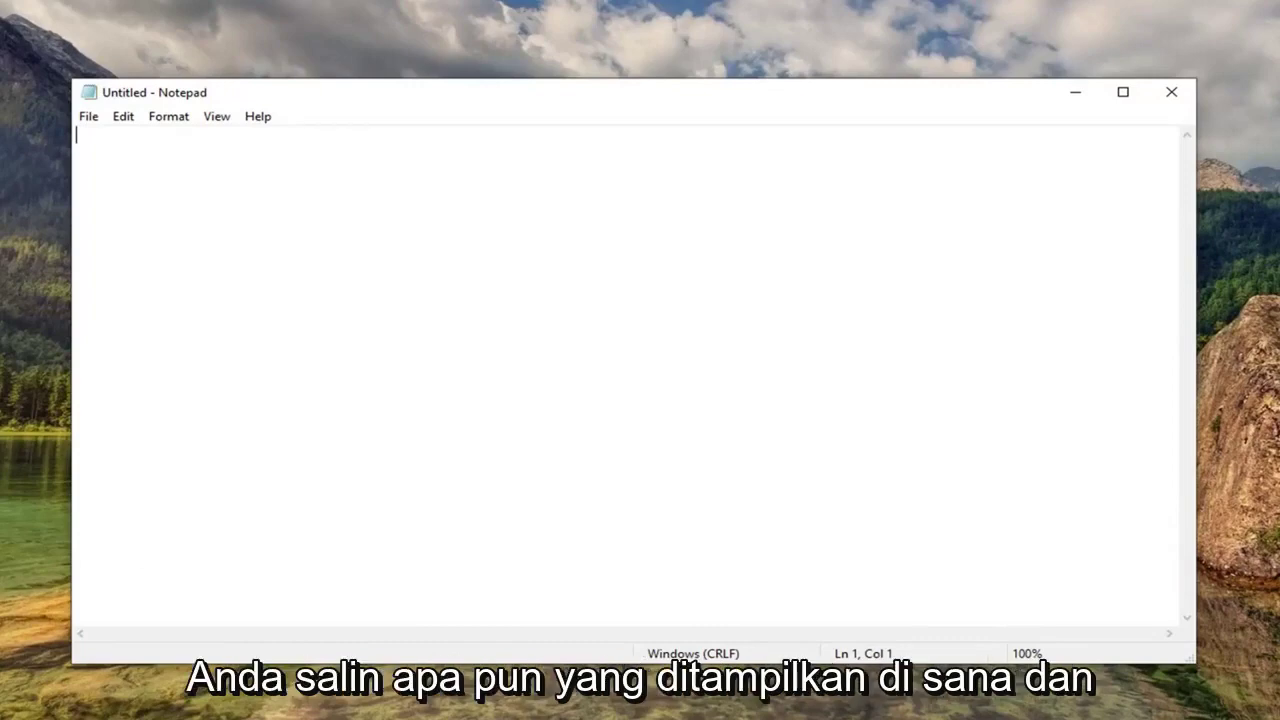
Step: Paste the copied battery-monitor VBScript, ending with the wend line, into the empty page
right_click(150, 156)
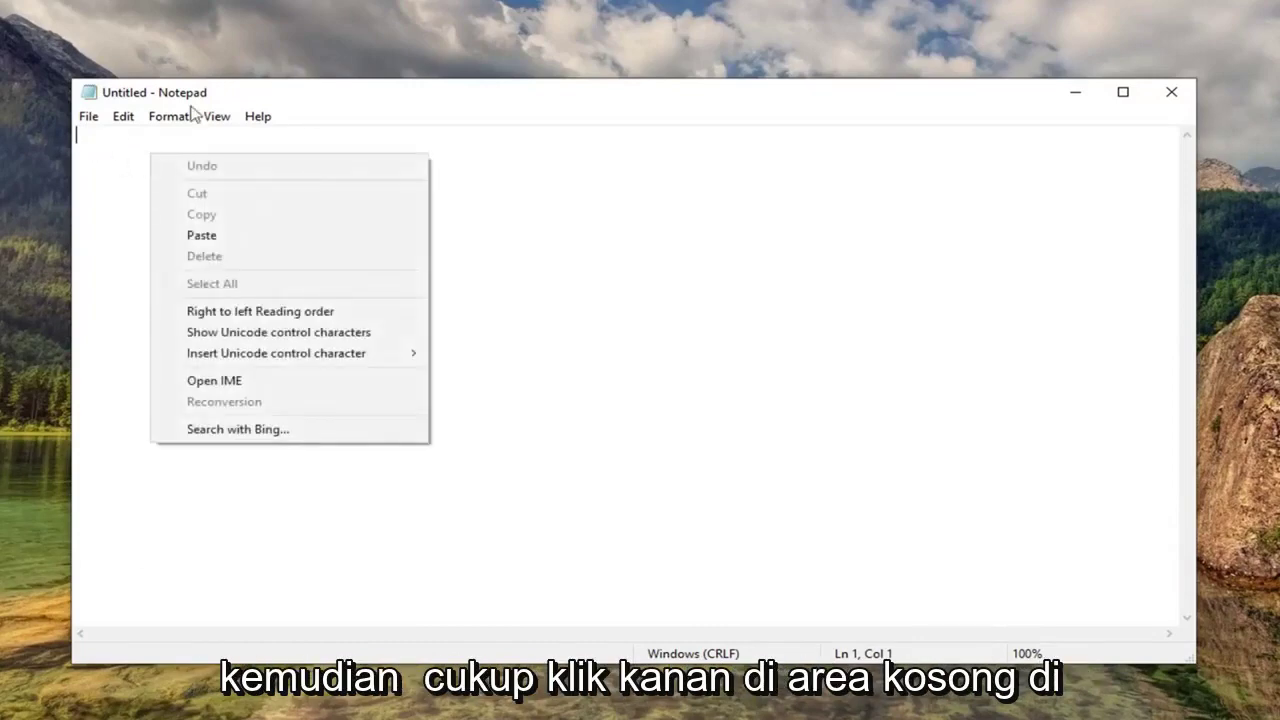
left_click(206, 237)
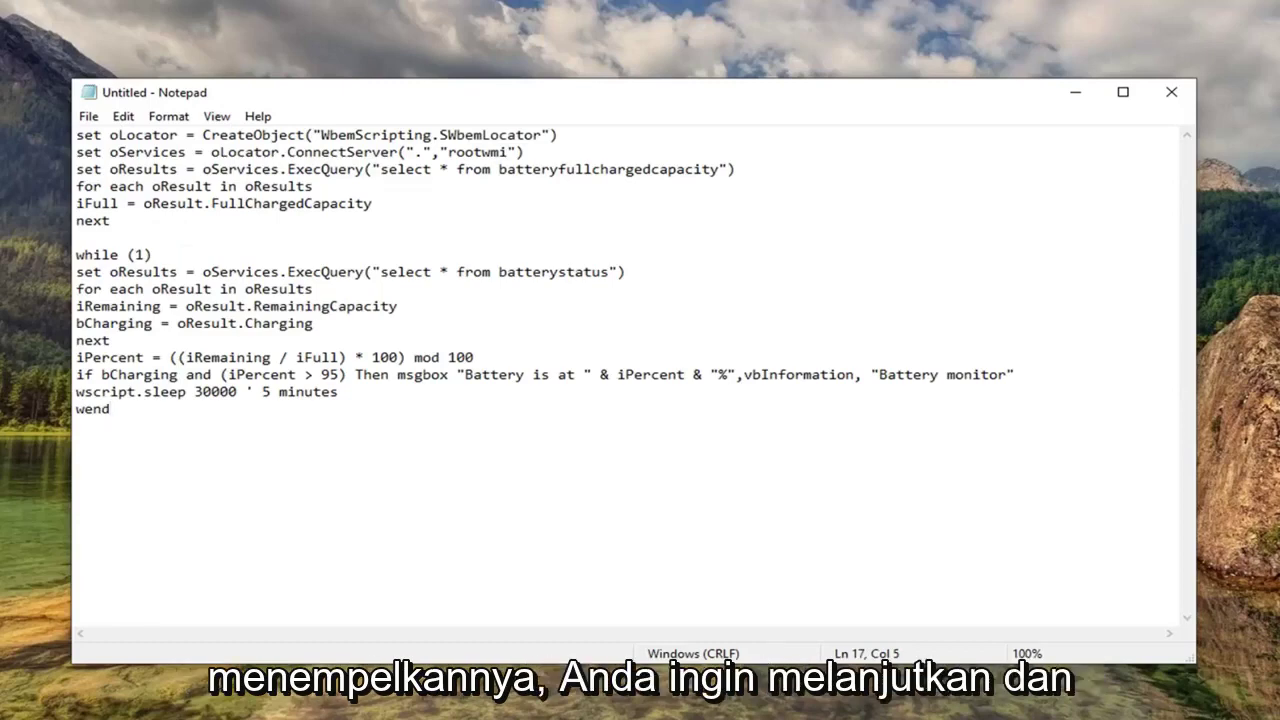
Step: Save the script to the Desktop as 'Battery Indicator.vbs' with file type All Files
left_click(90, 118)
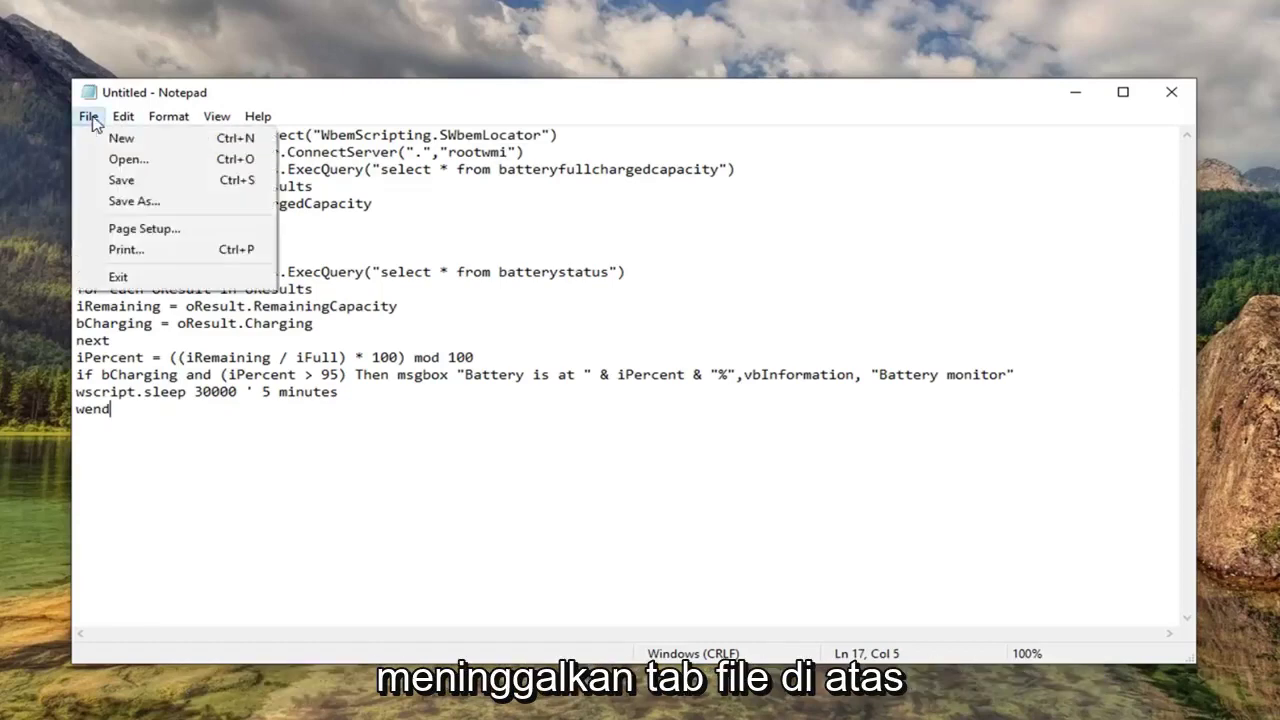
left_click(128, 203)
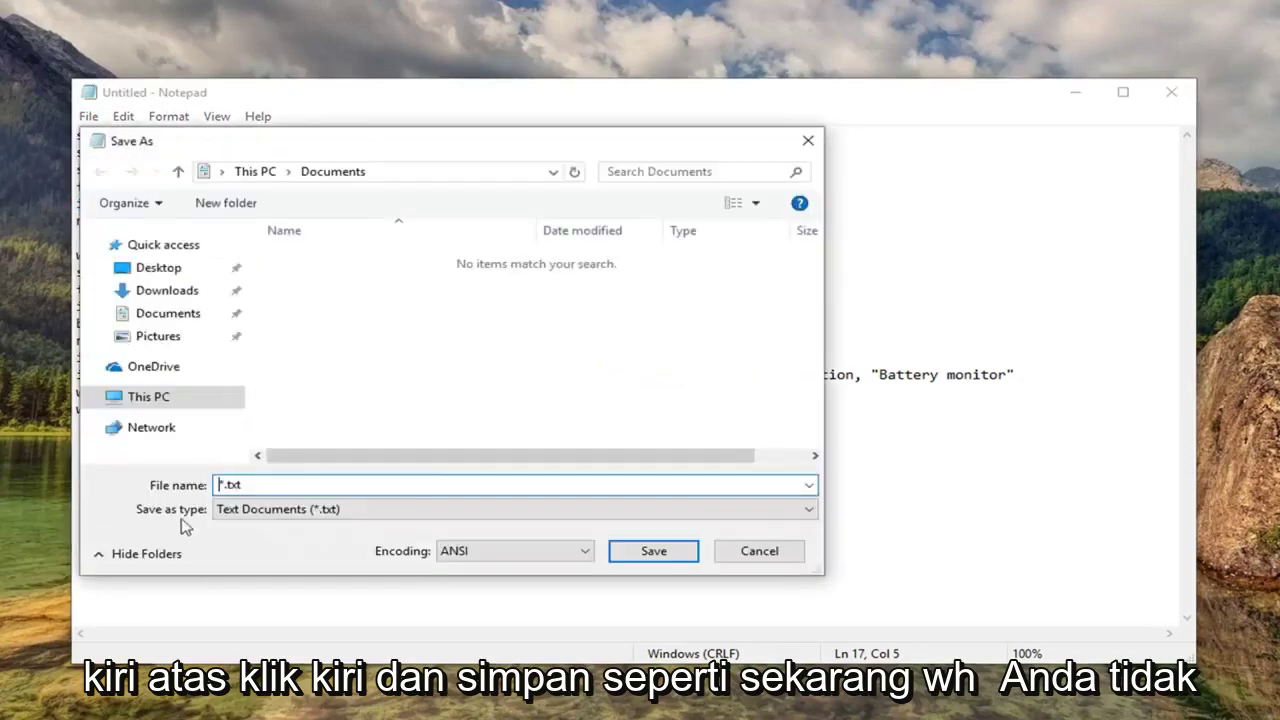
left_click(242, 512)
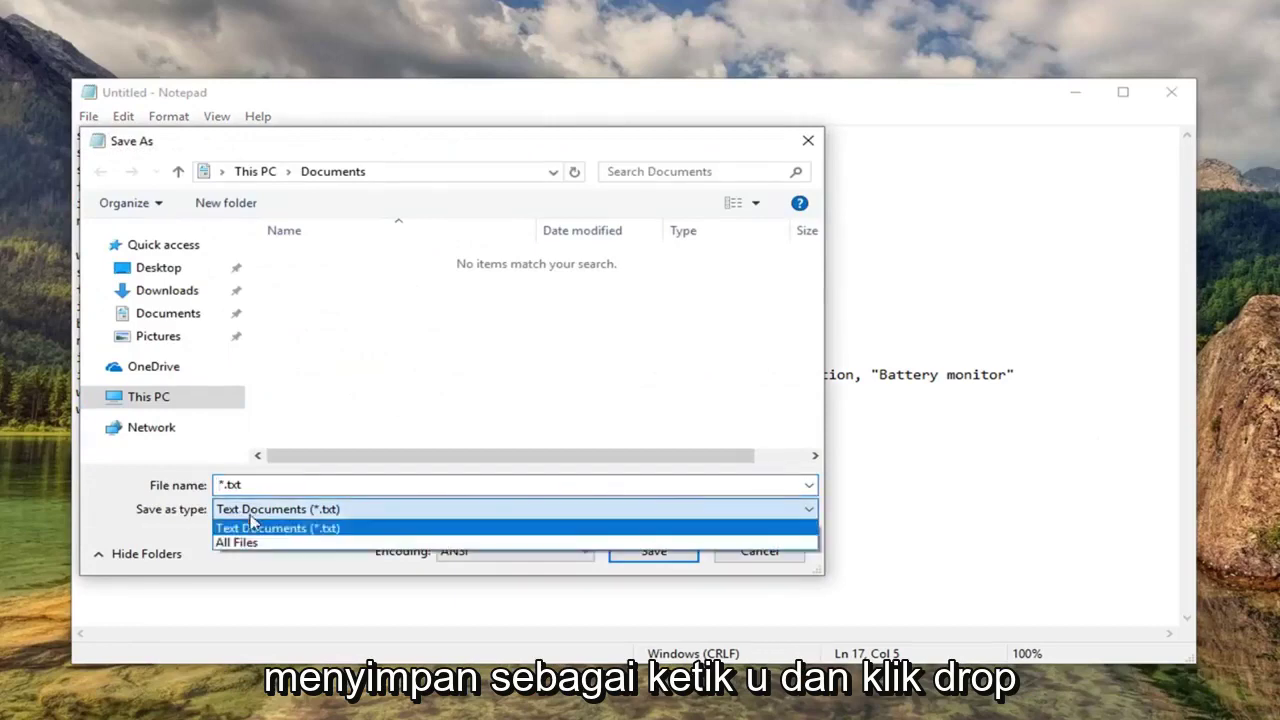
left_click(240, 543)
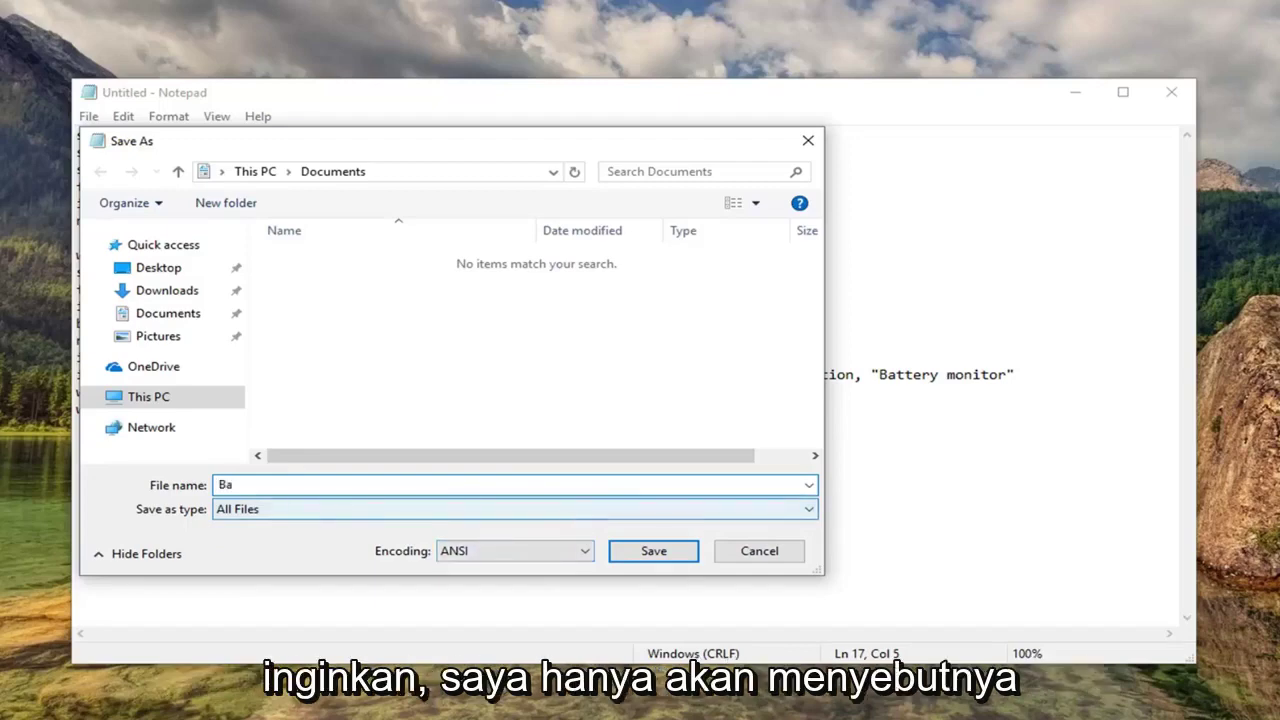
type("Battery")
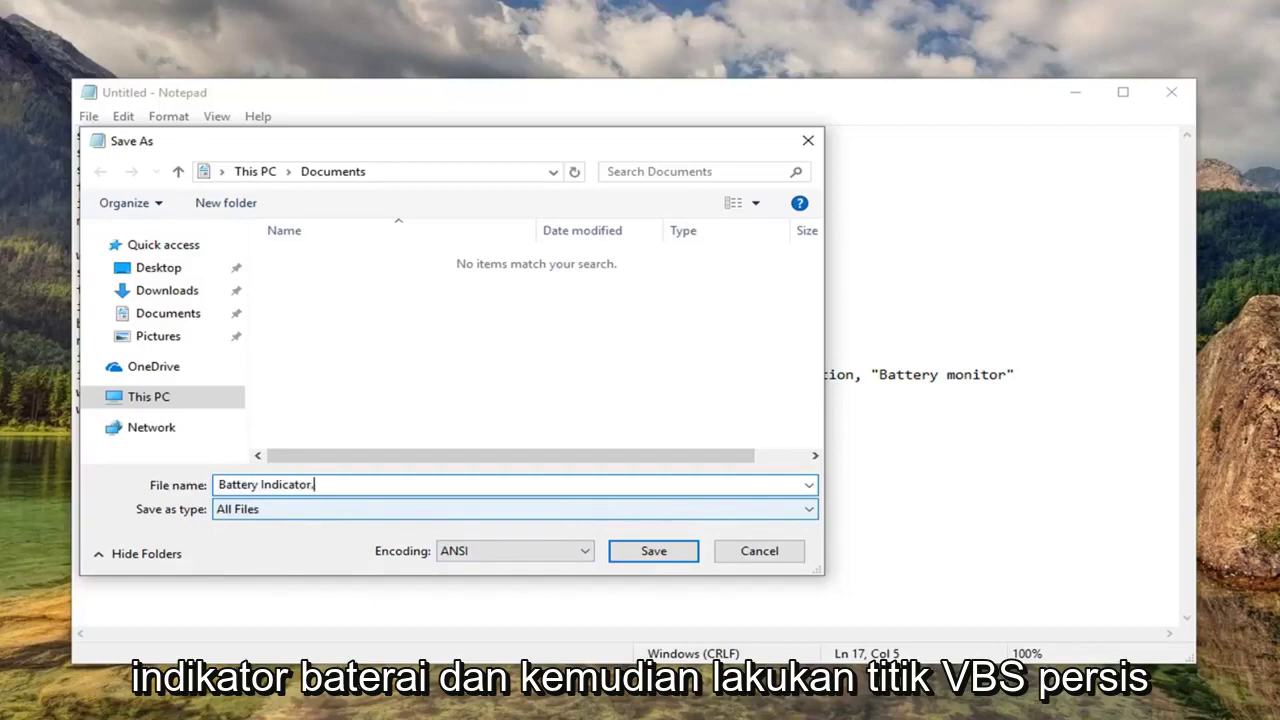
type("Indicator.vbs")
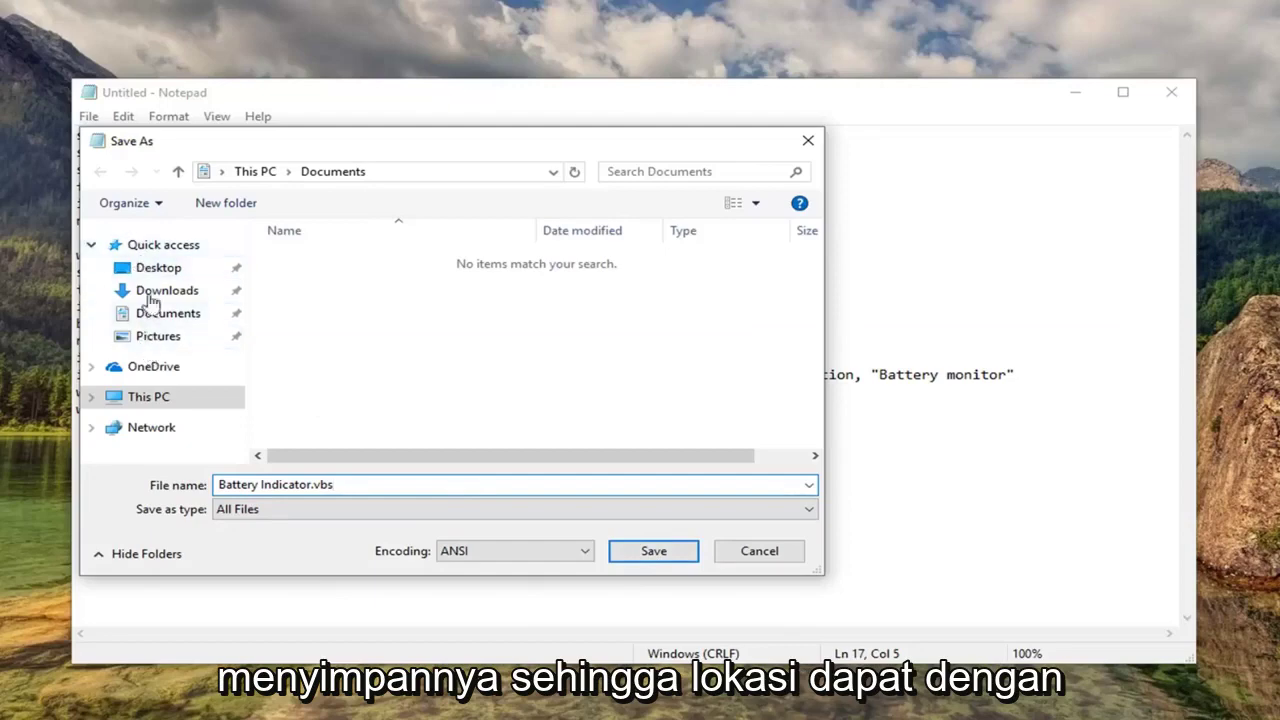
left_click(150, 270)
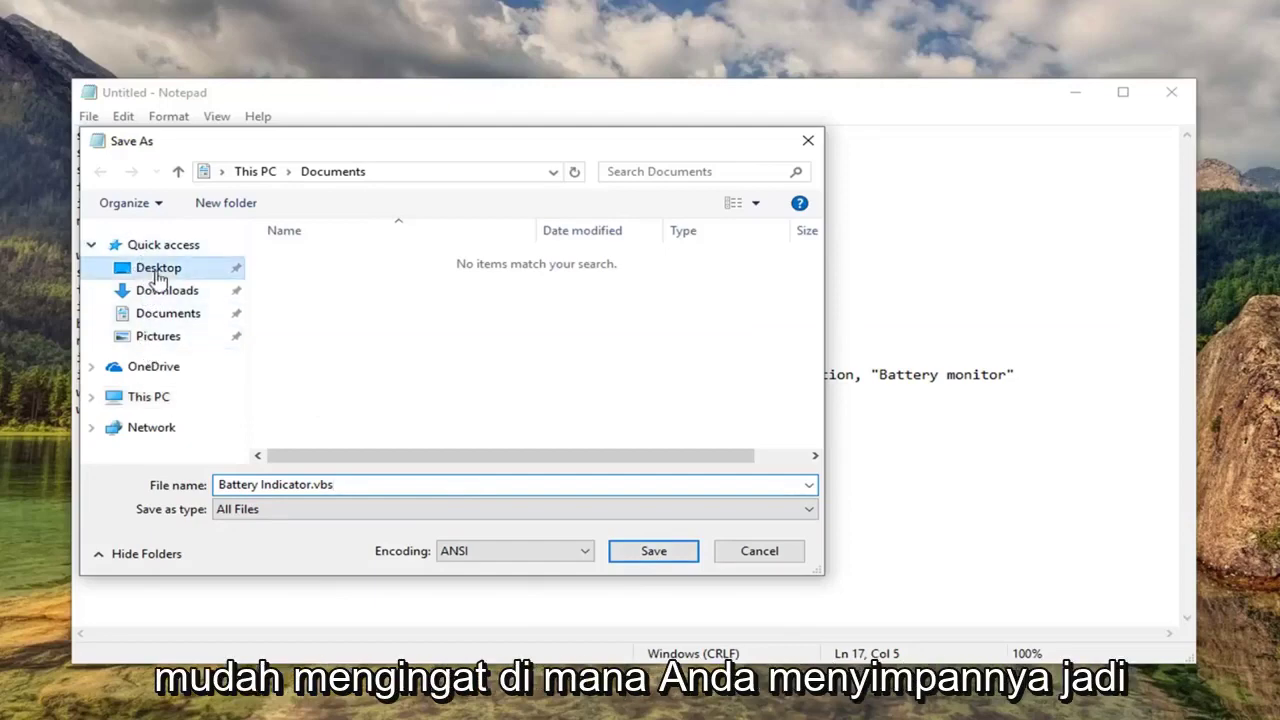
left_click(651, 553)
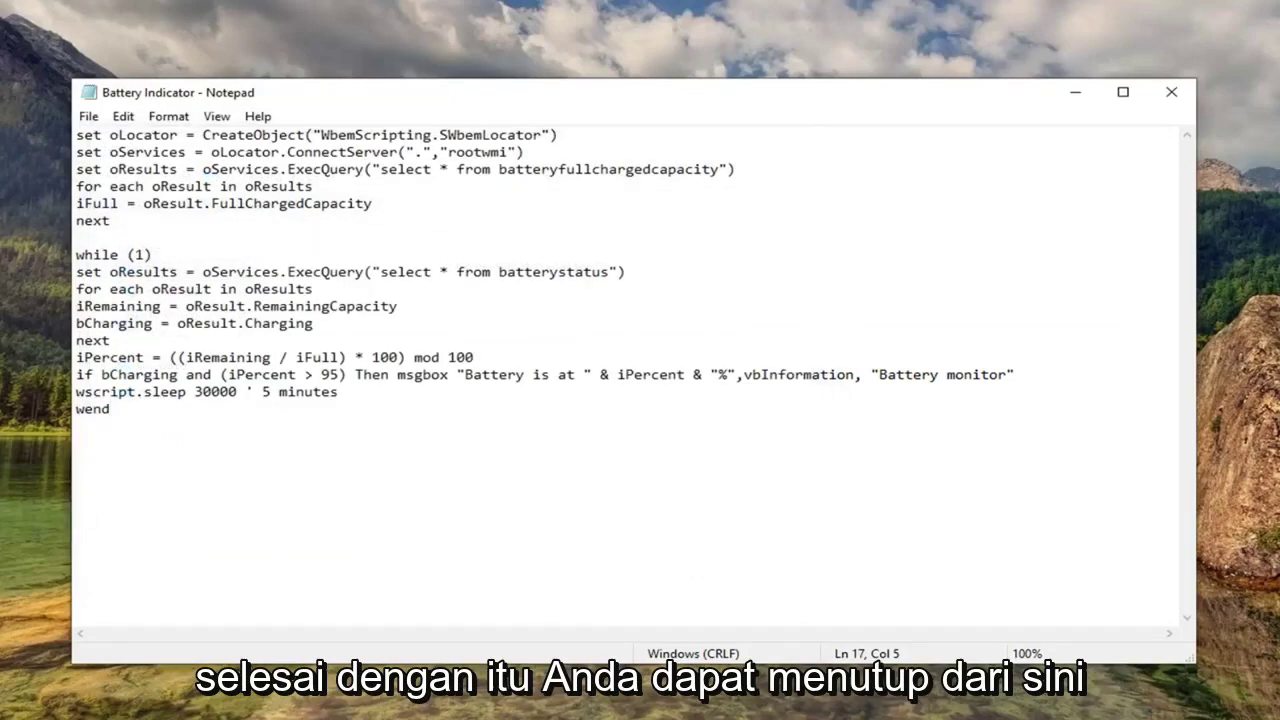
Step: Close Notepad and launch File Explorer by searching 'file explorer' from Start
left_click(1171, 92)
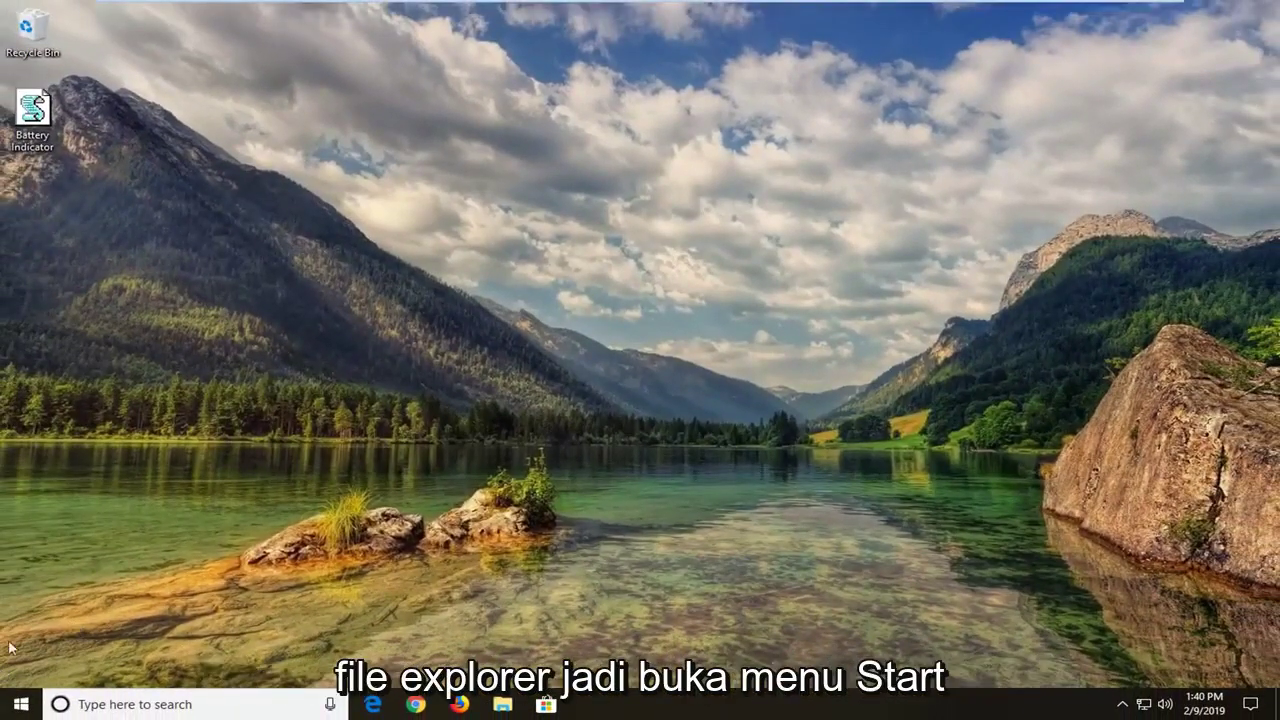
left_click(18, 704)
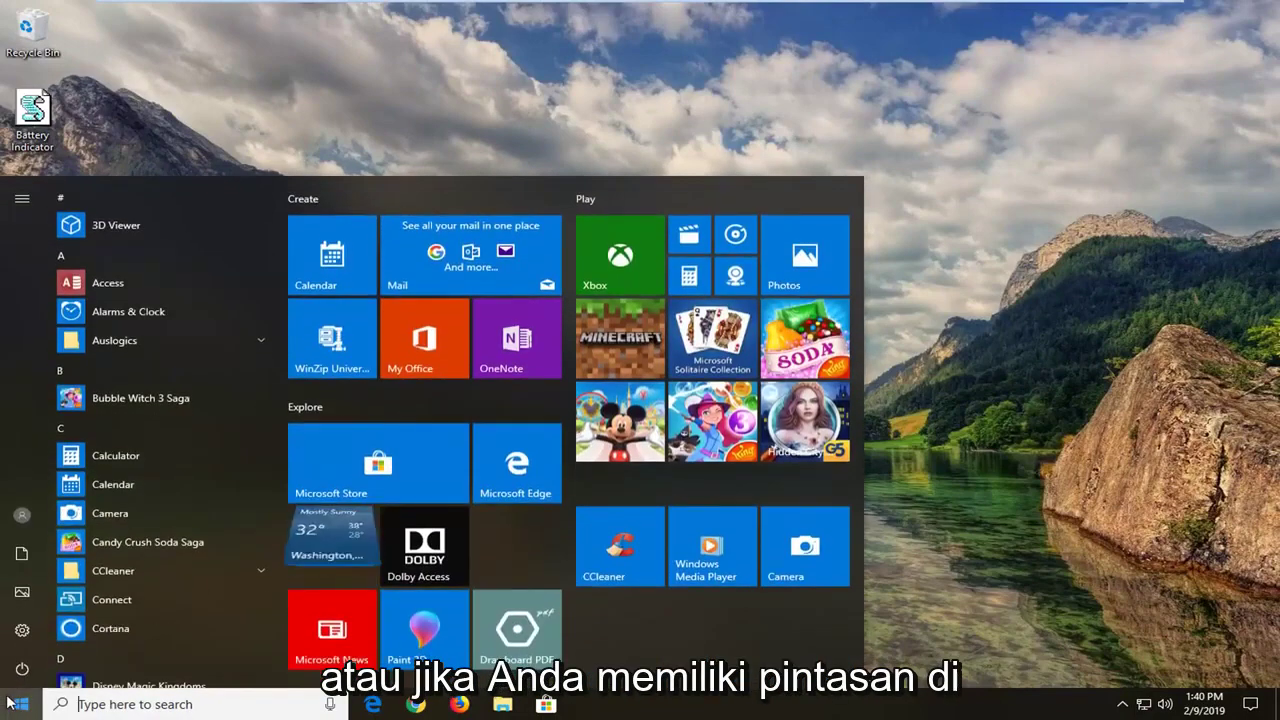
type("f")
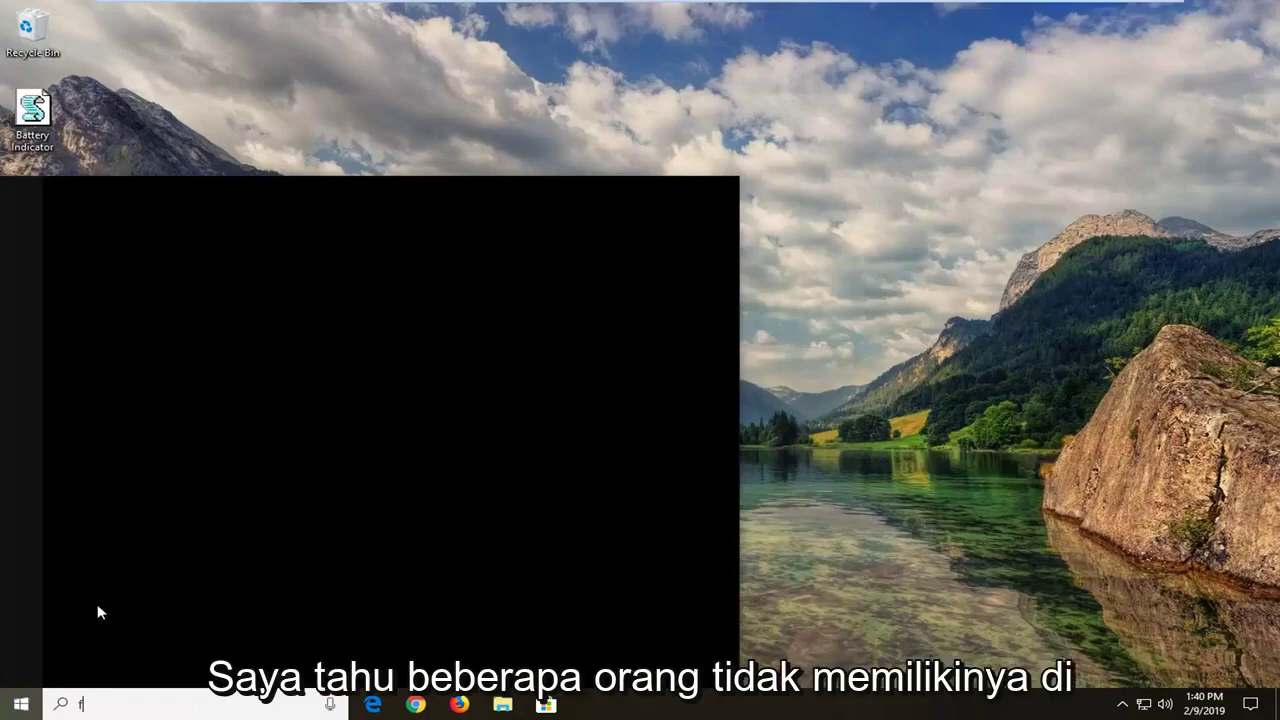
type("ile explorer")
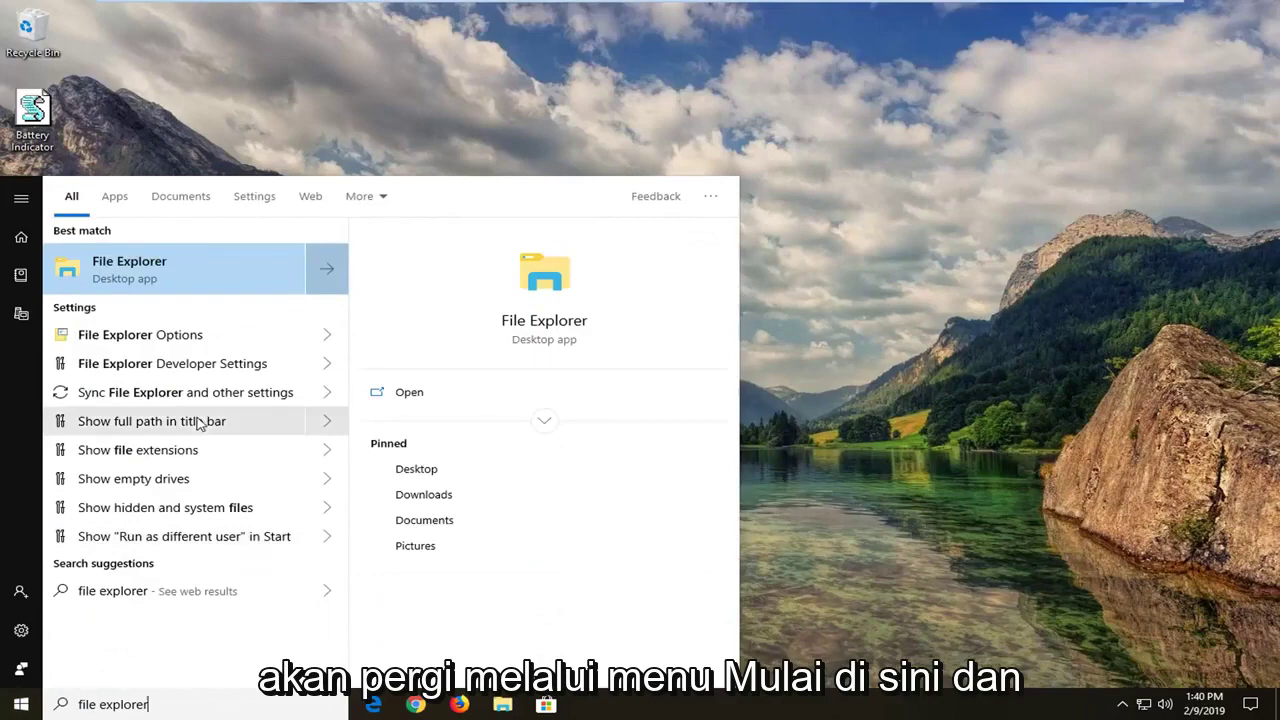
left_click(210, 268)
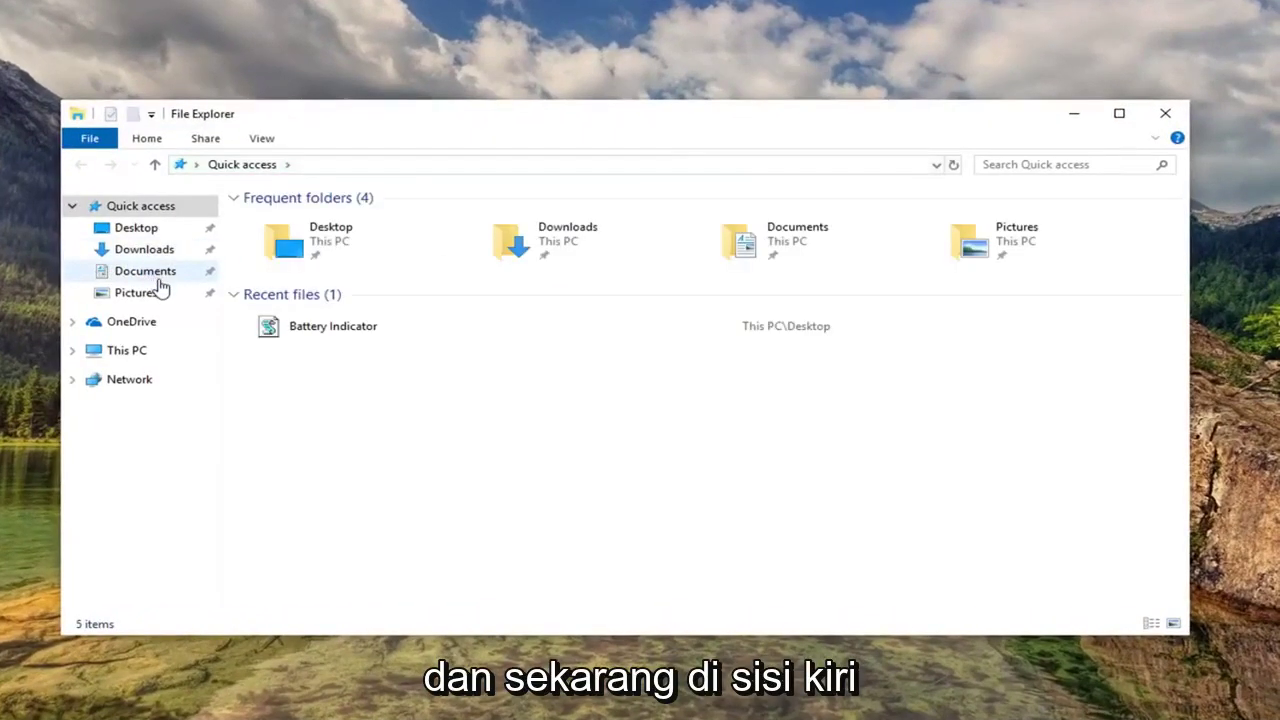
Step: Go via This PC to the top of Local Disk (C:) and expand the View ribbon
left_click(122, 354)
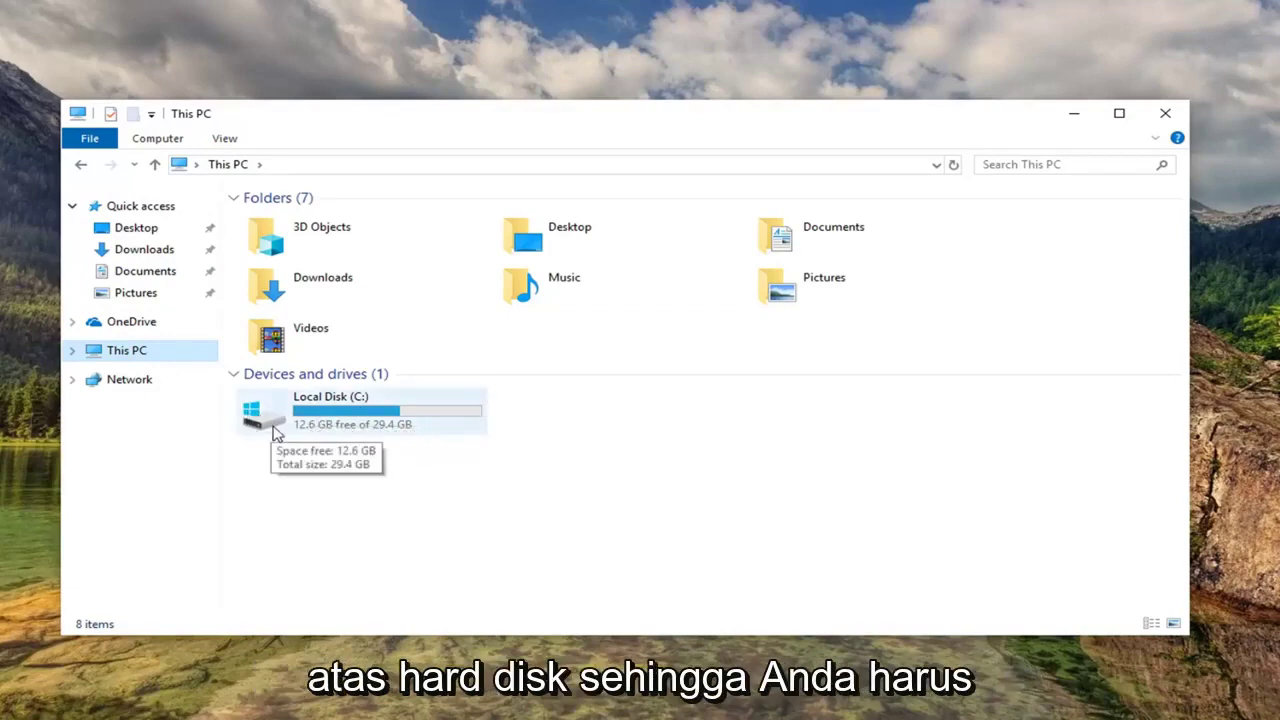
left_click(322, 420)
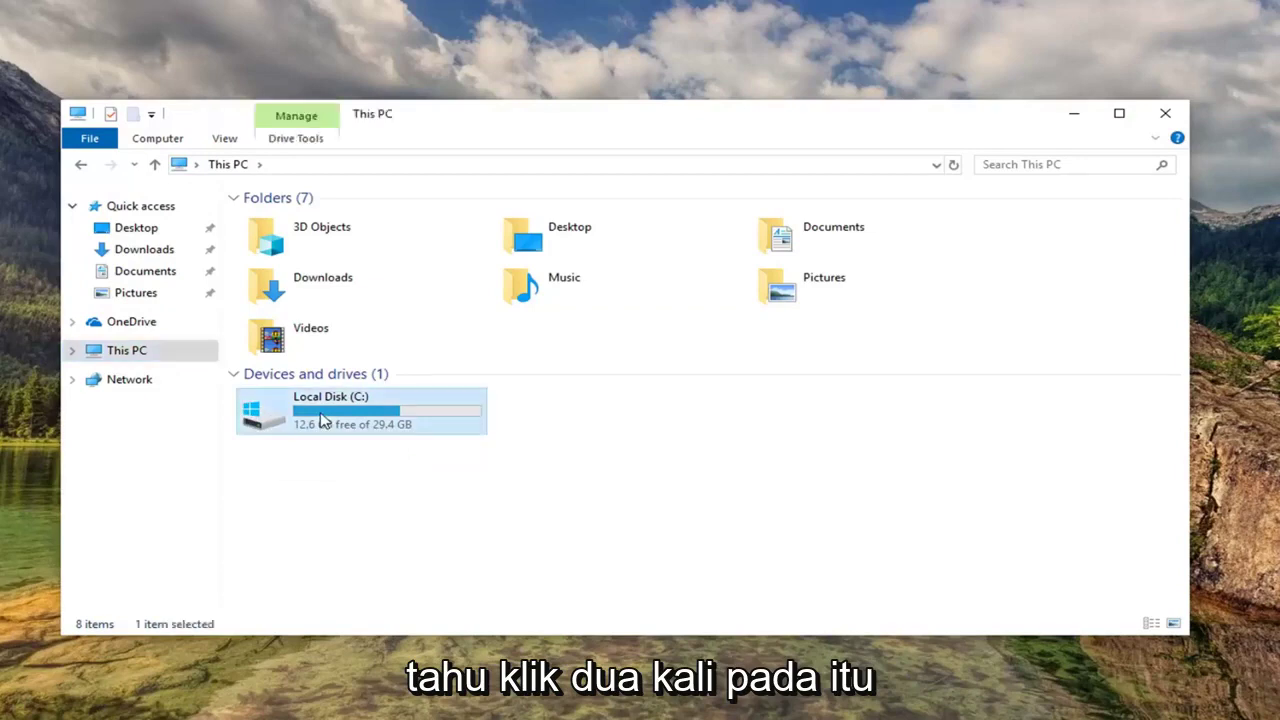
double_click(322, 420)
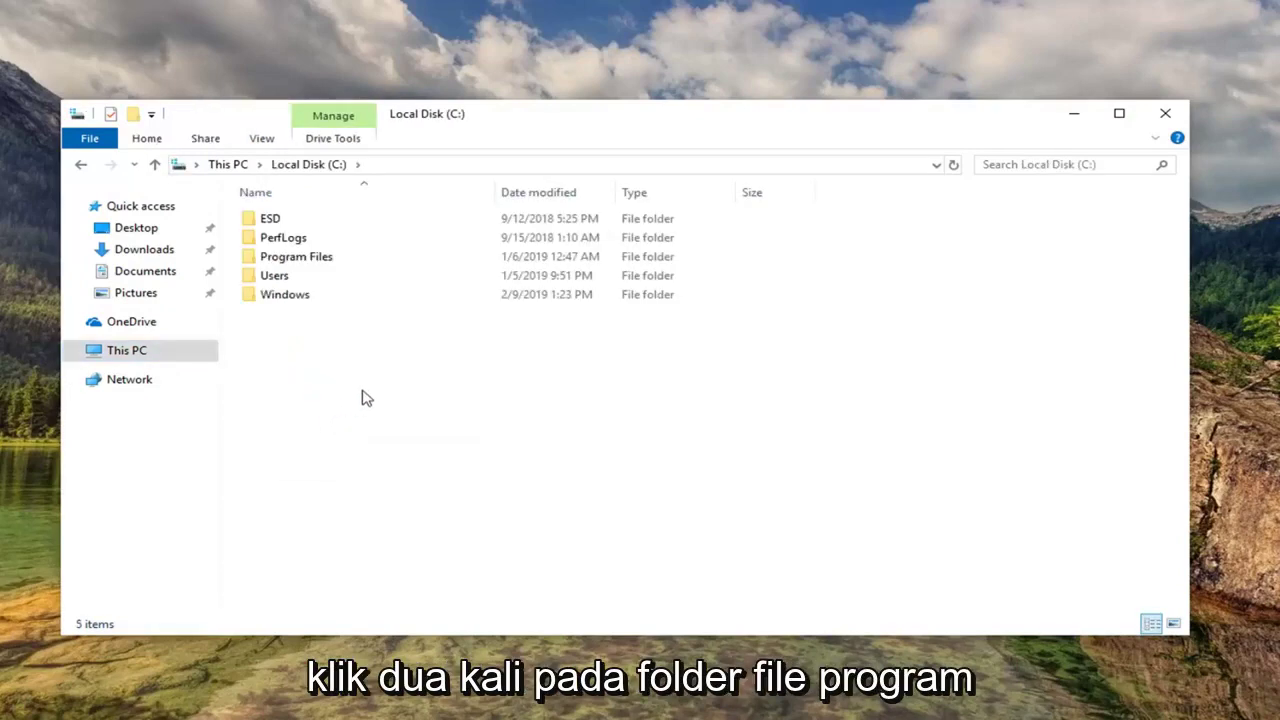
double_click(315, 262)
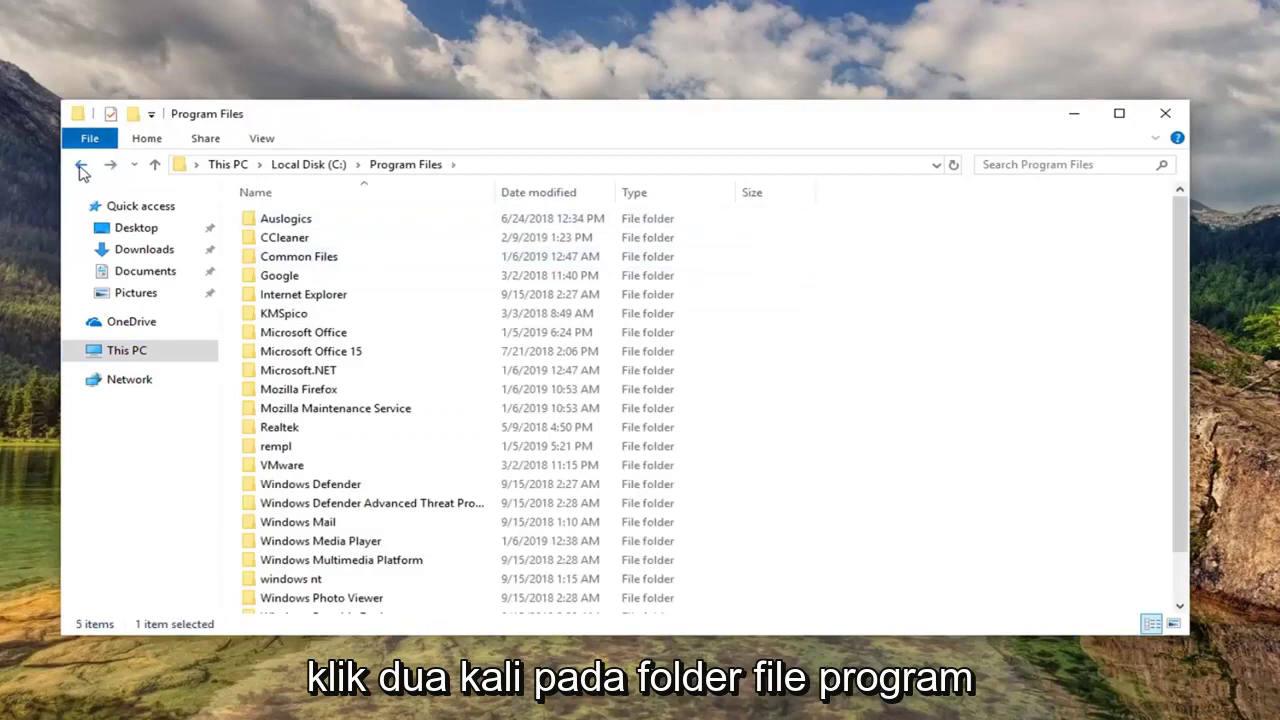
double_click(80, 164)
left_click(110, 166)
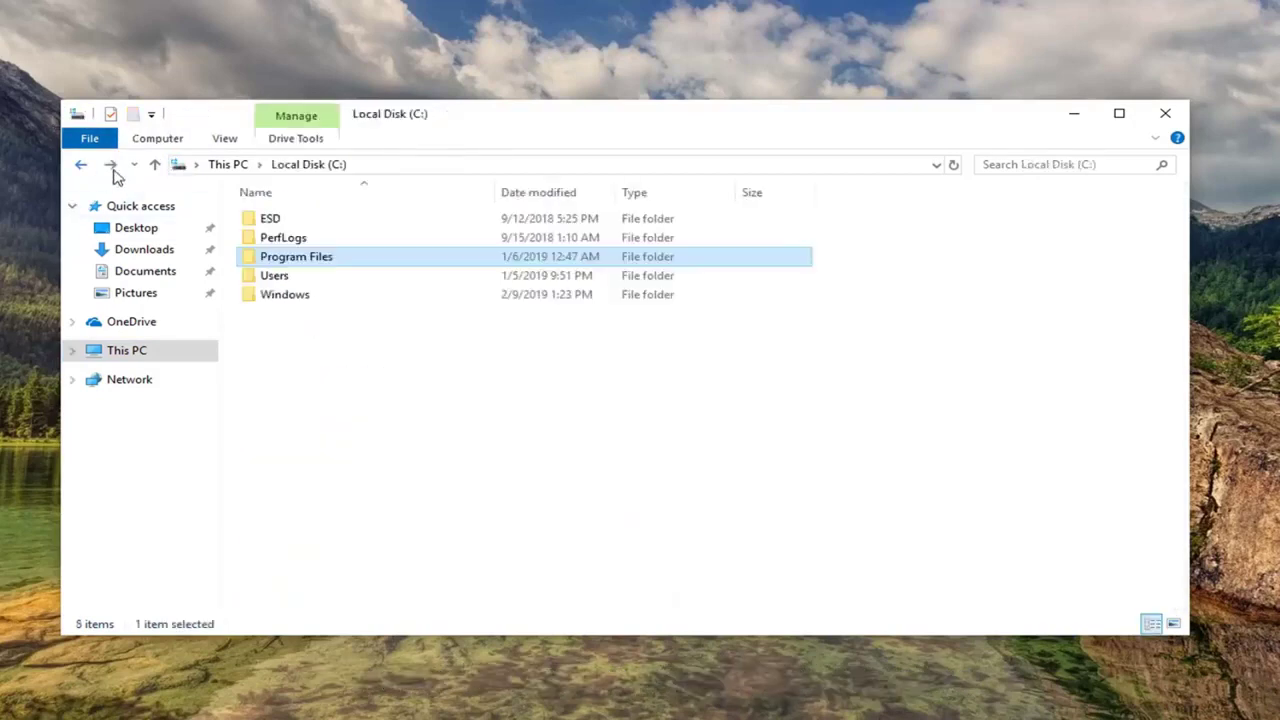
left_click(292, 279)
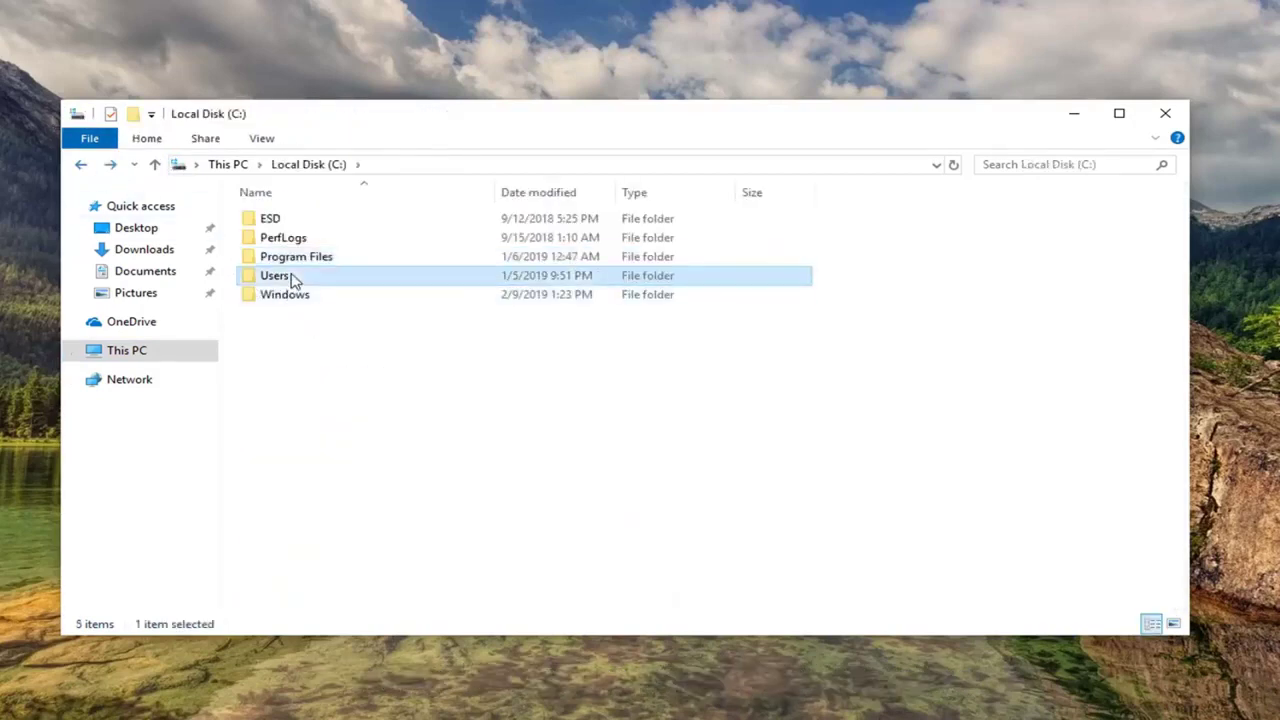
left_click(262, 139)
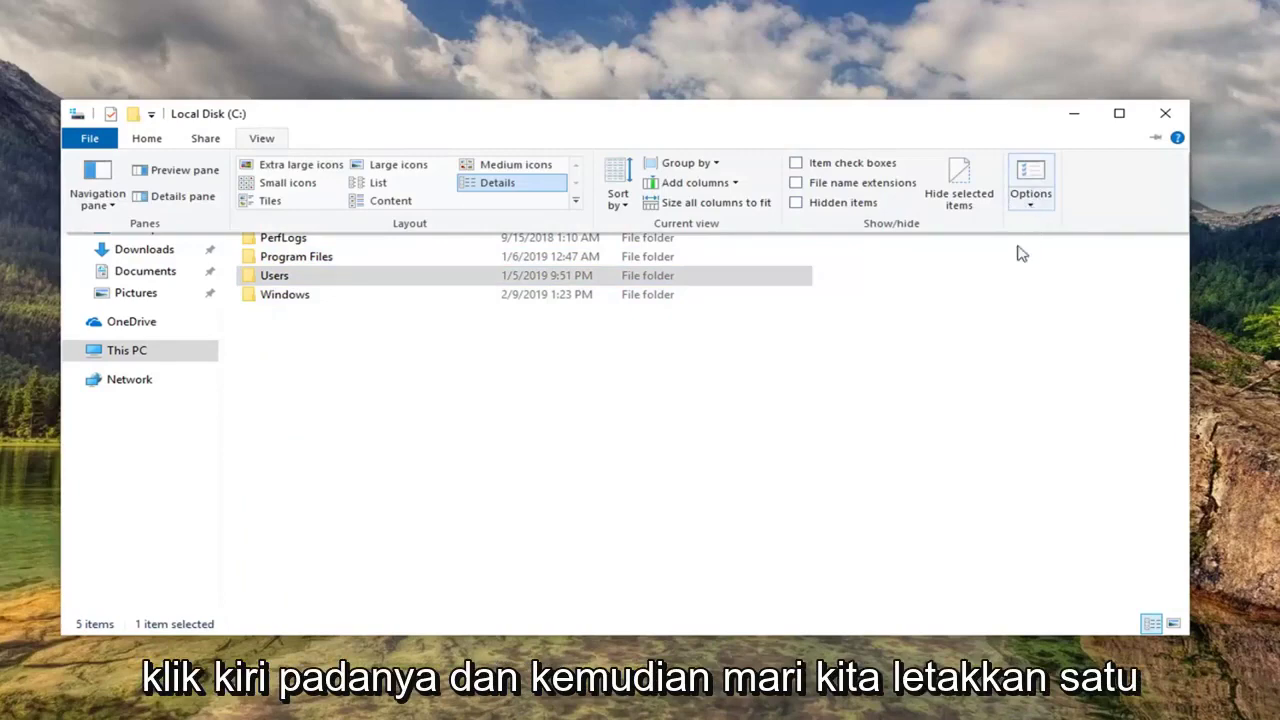
Step: Enable 'Show hidden files, folders, and drives' in Folder Options and apply it
left_click(1034, 192)
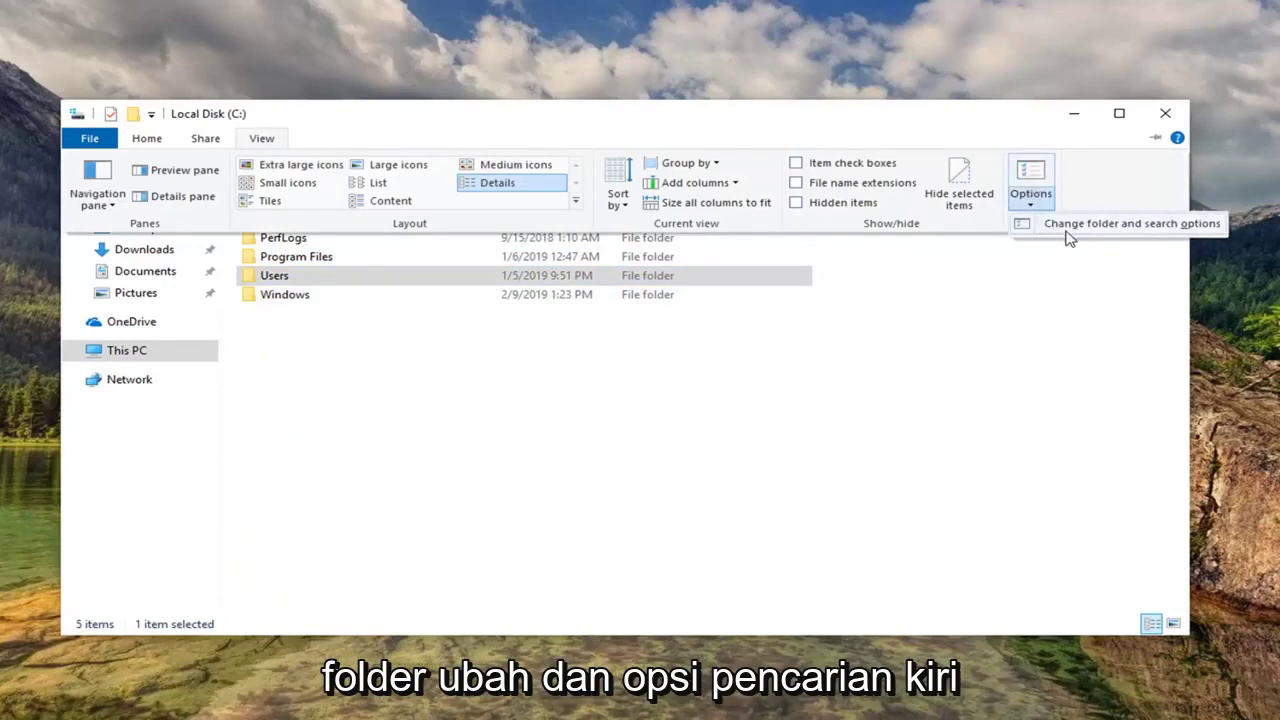
left_click(1100, 230)
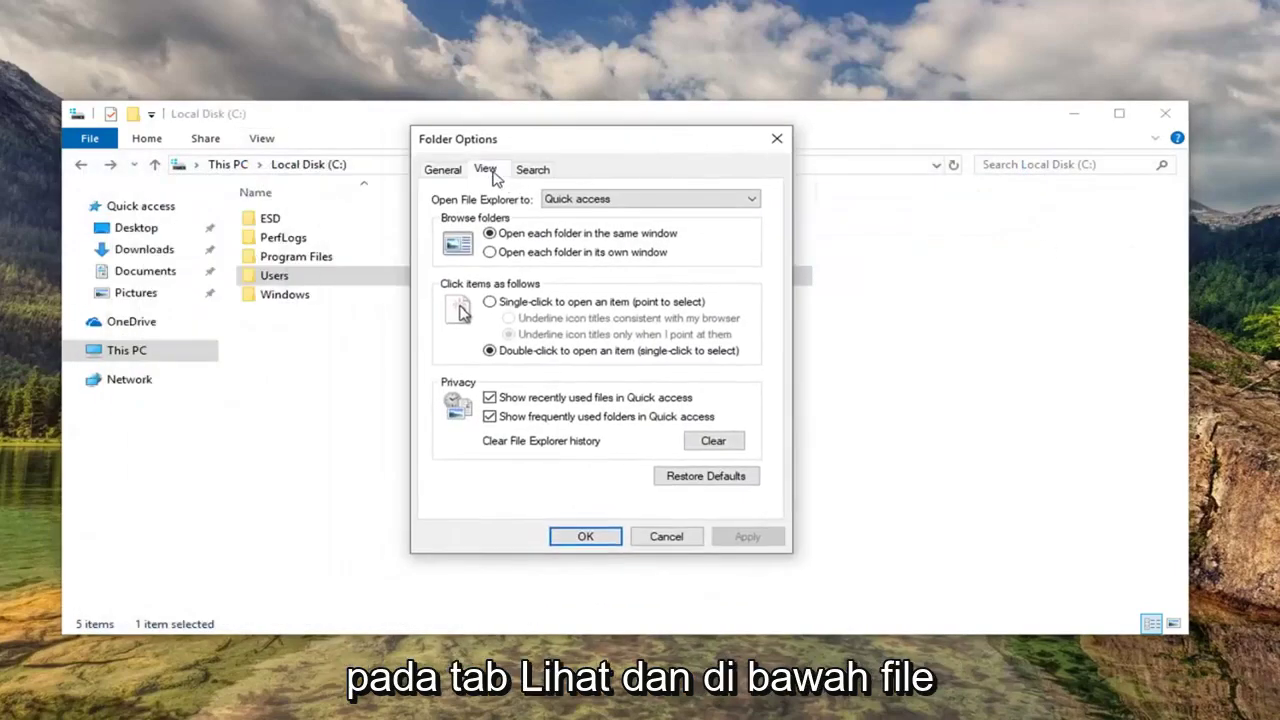
left_click(488, 172)
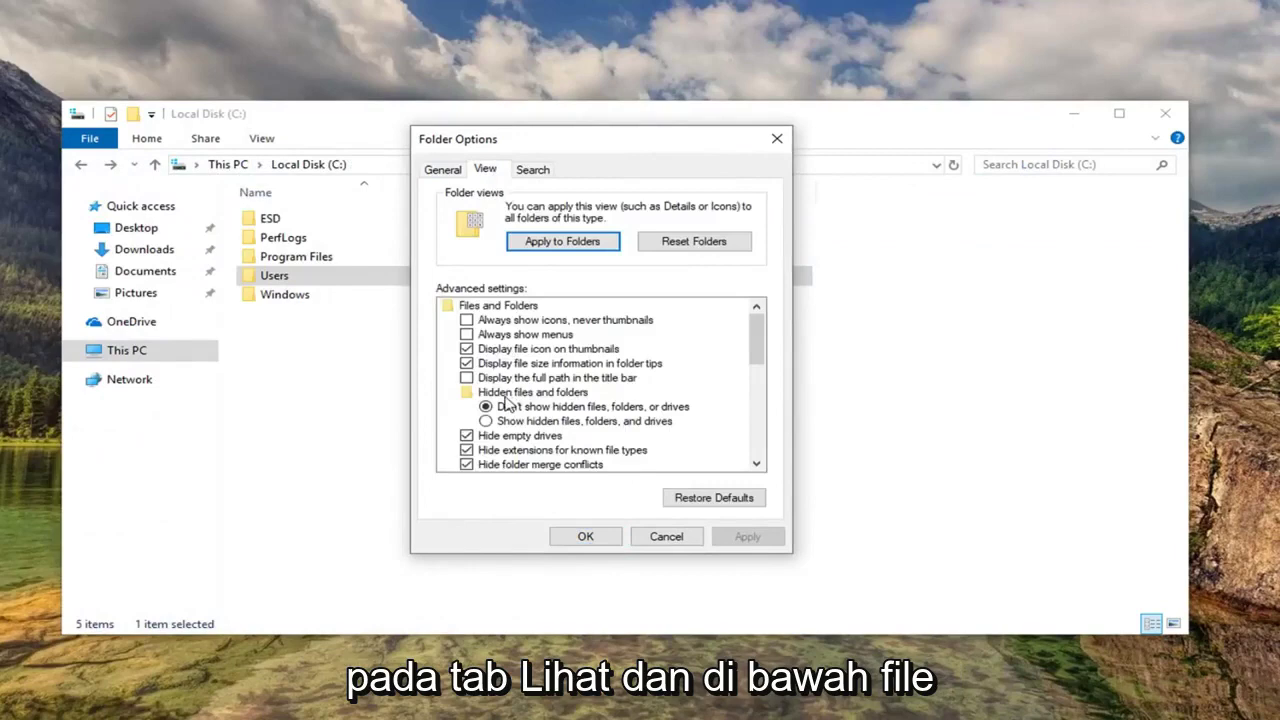
left_click(510, 424)
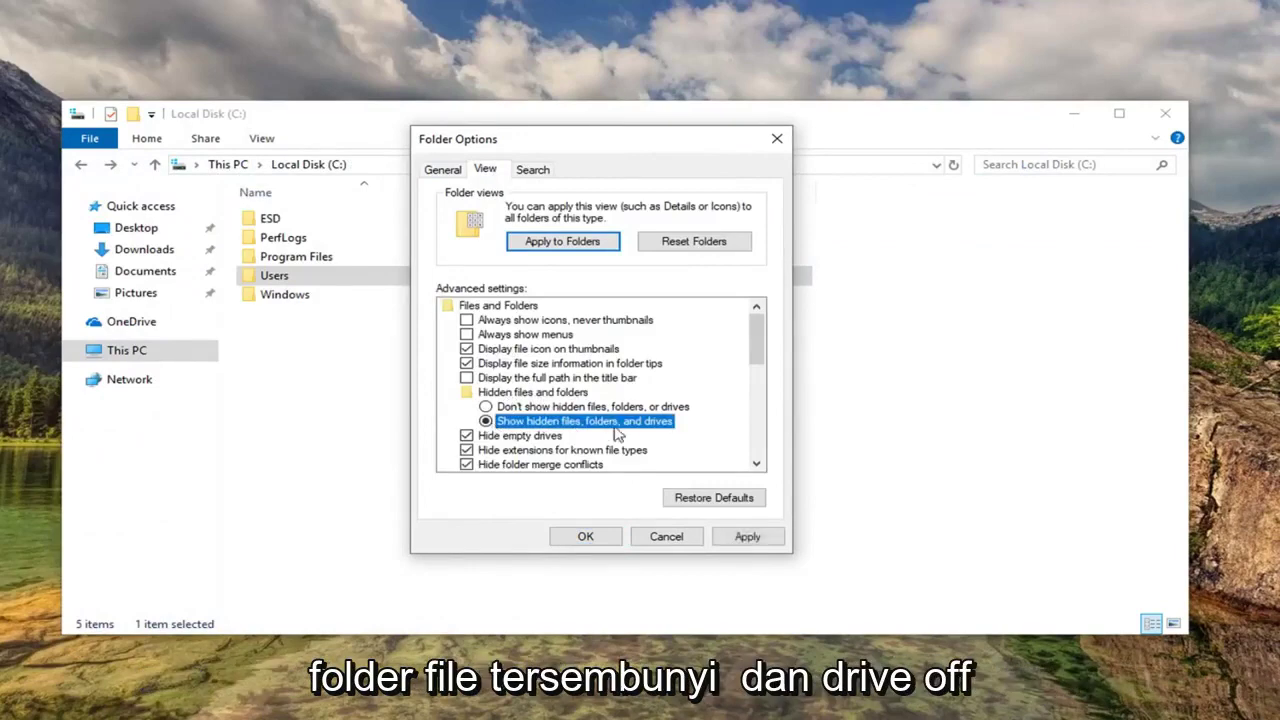
left_click(748, 537)
left_click(580, 538)
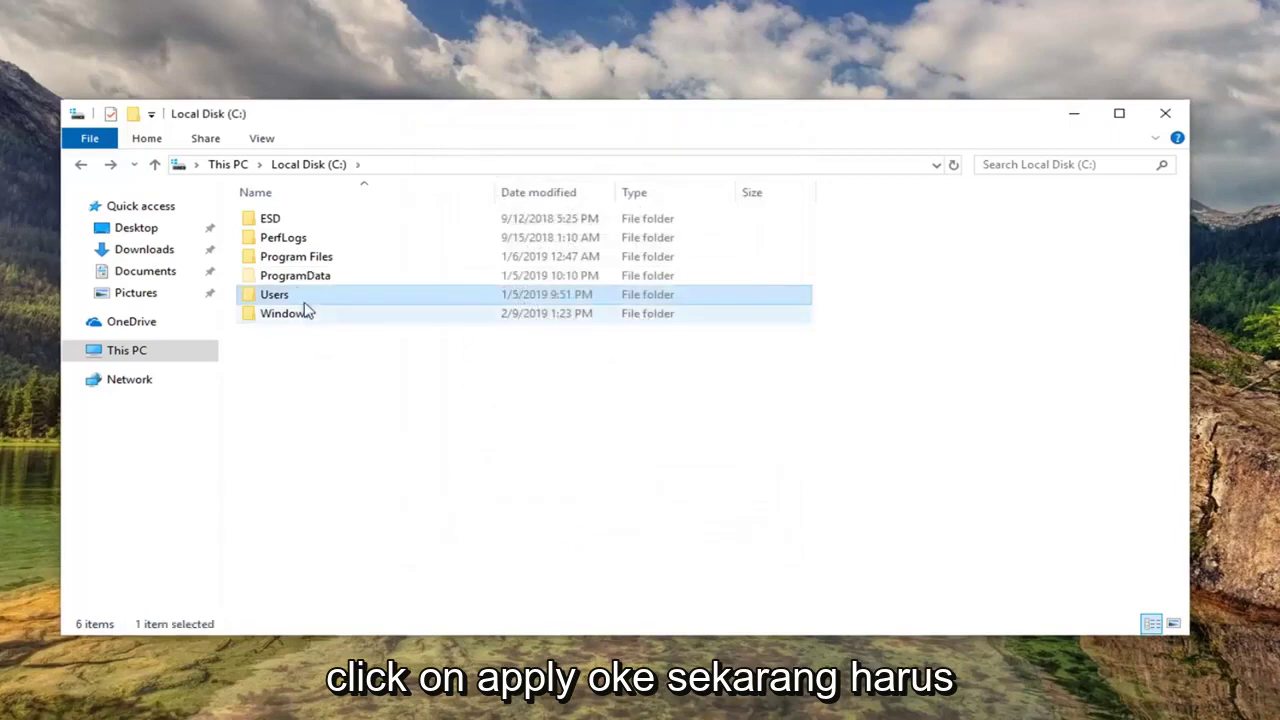
Step: Browse into ProgramData\Microsoft\Windows\Start Menu\Programs\Startup
left_click(332, 284)
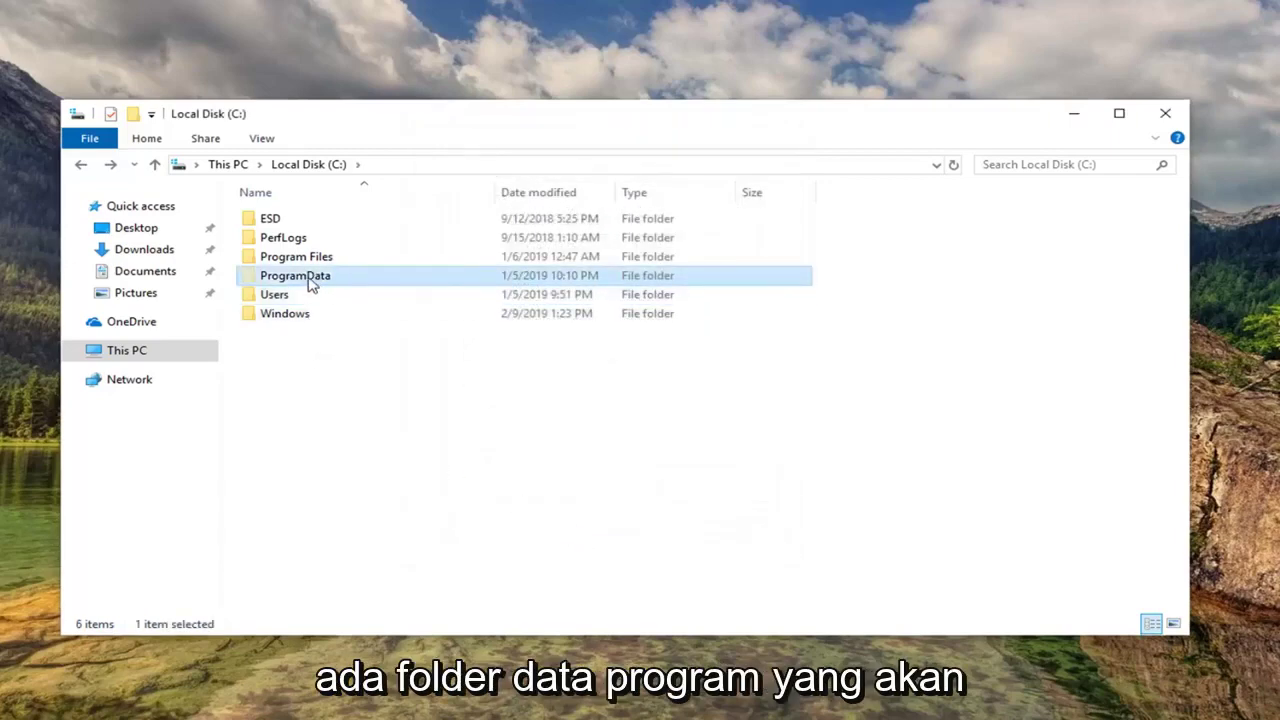
double_click(310, 282)
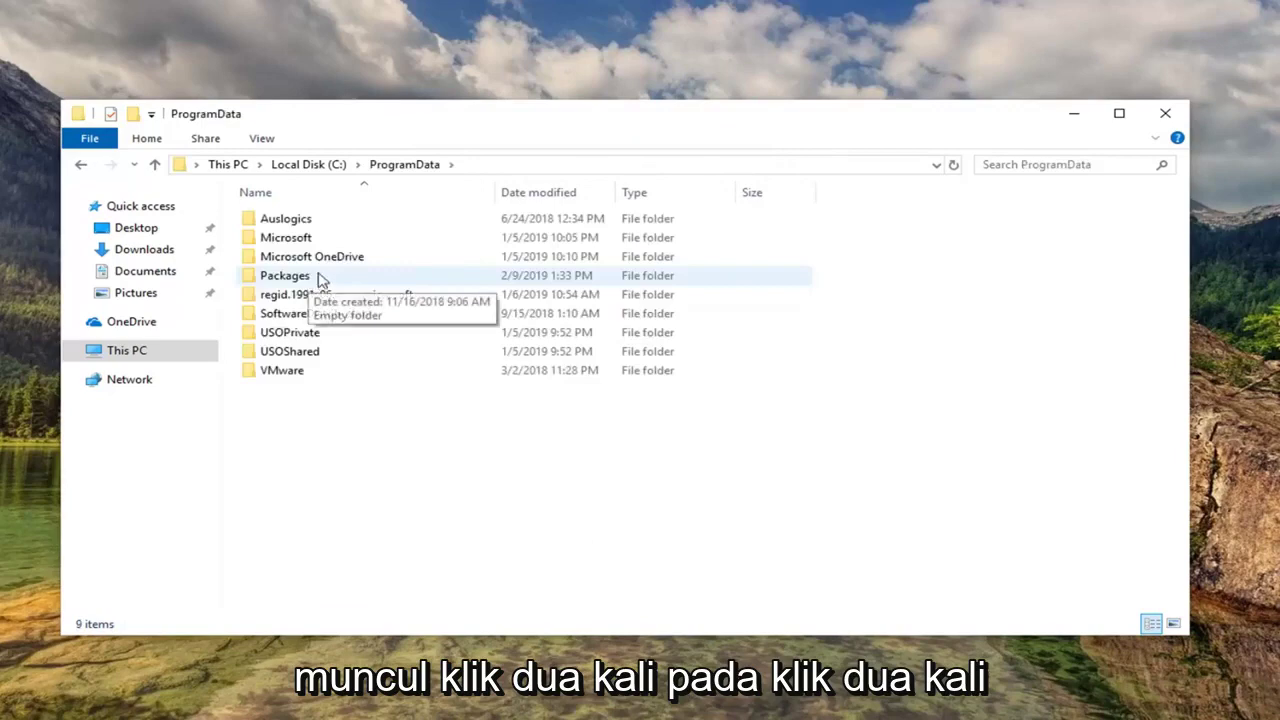
left_click(320, 240)
double_click(320, 240)
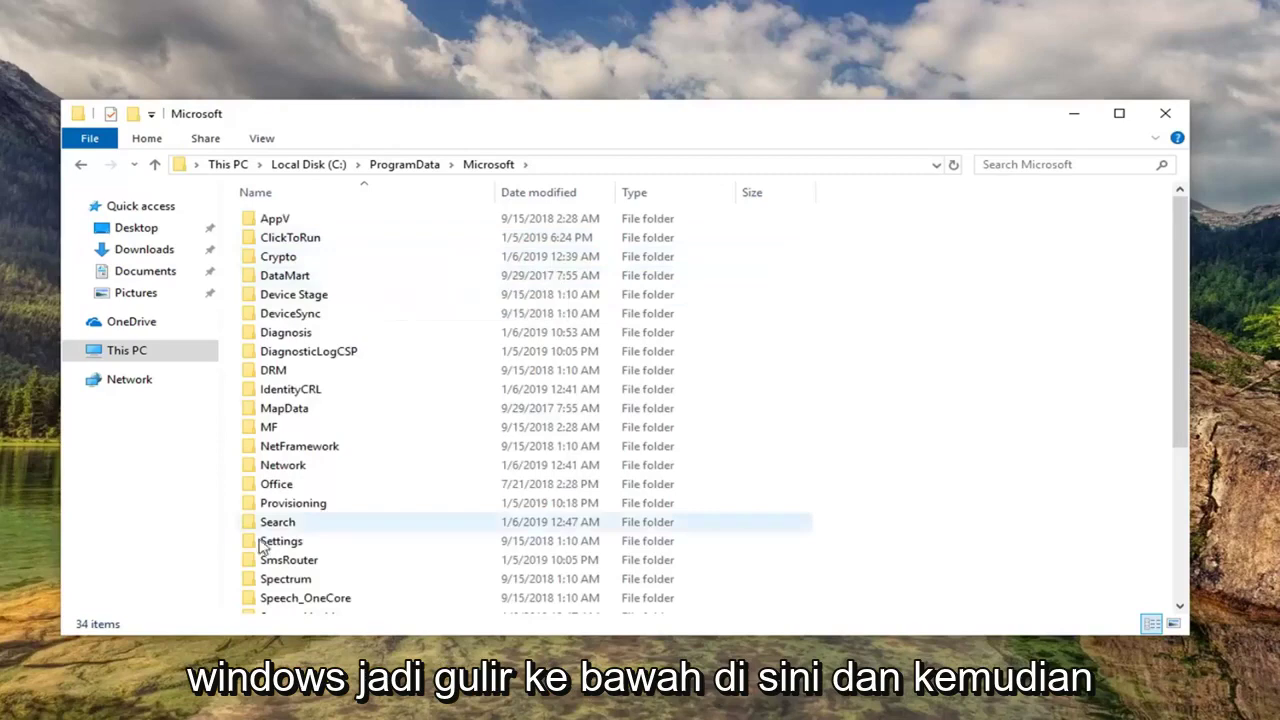
scroll(320, 520, "down", 5)
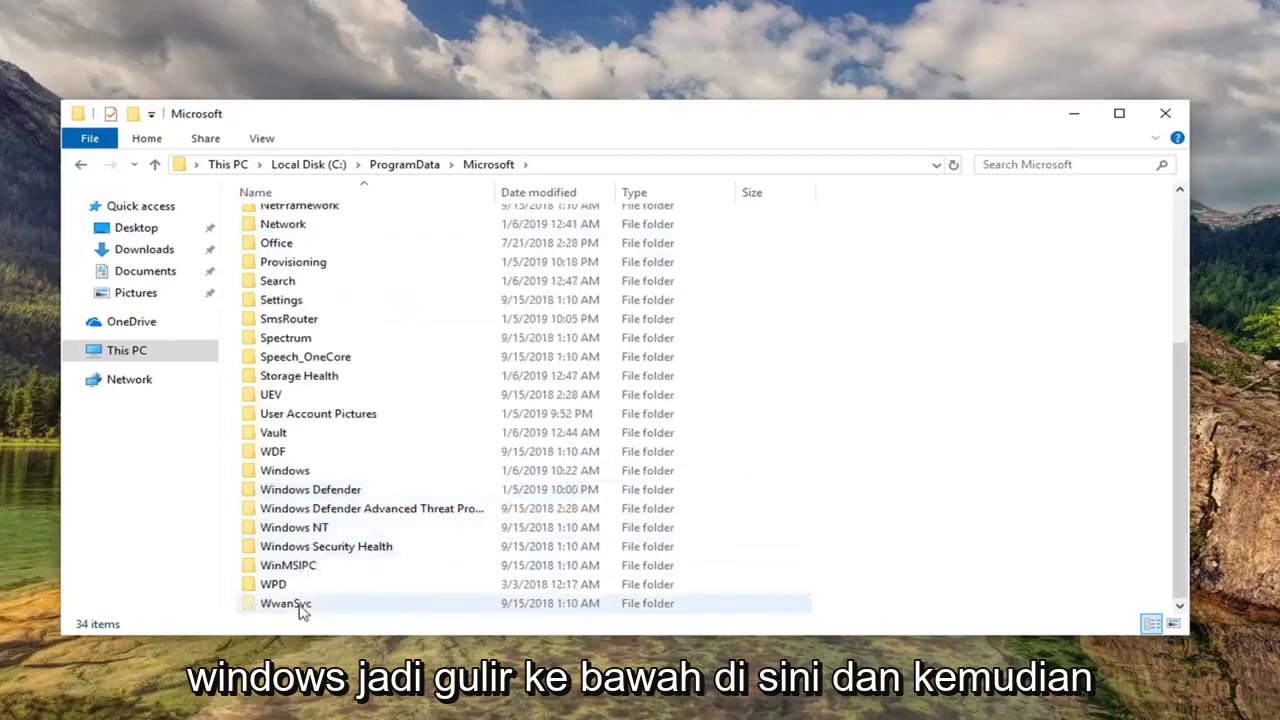
double_click(293, 474)
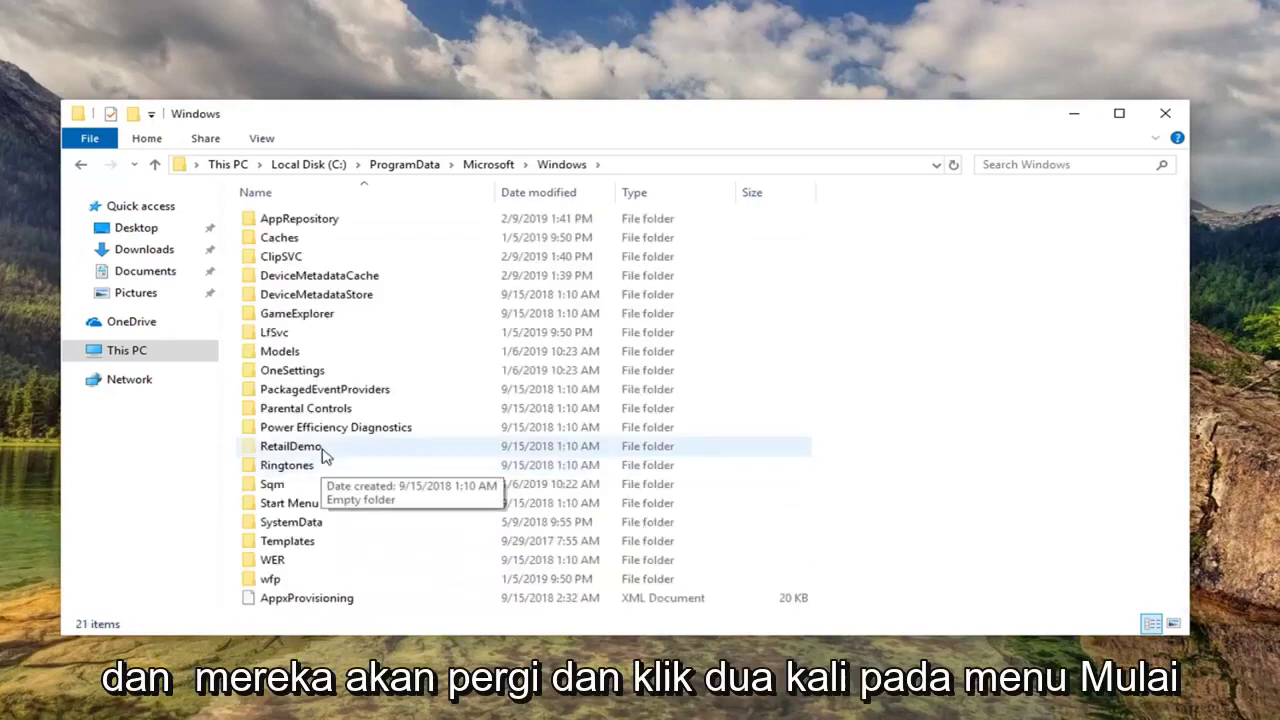
double_click(300, 505)
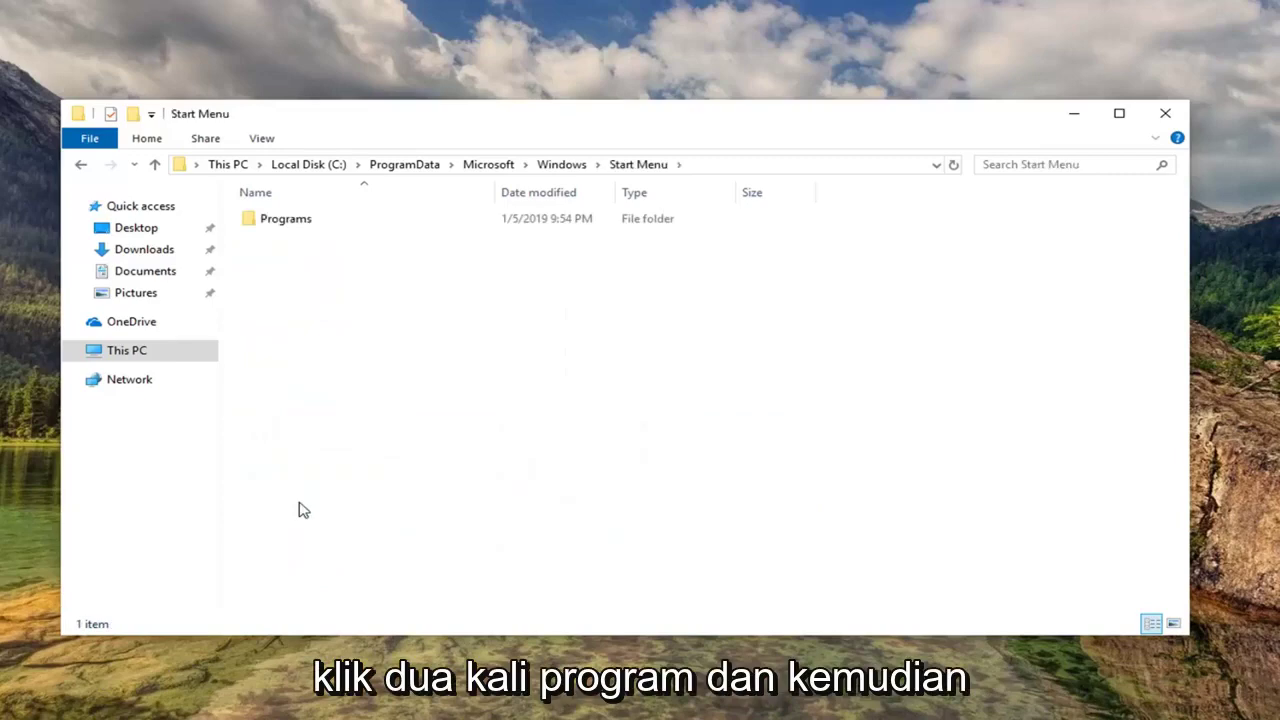
double_click(297, 222)
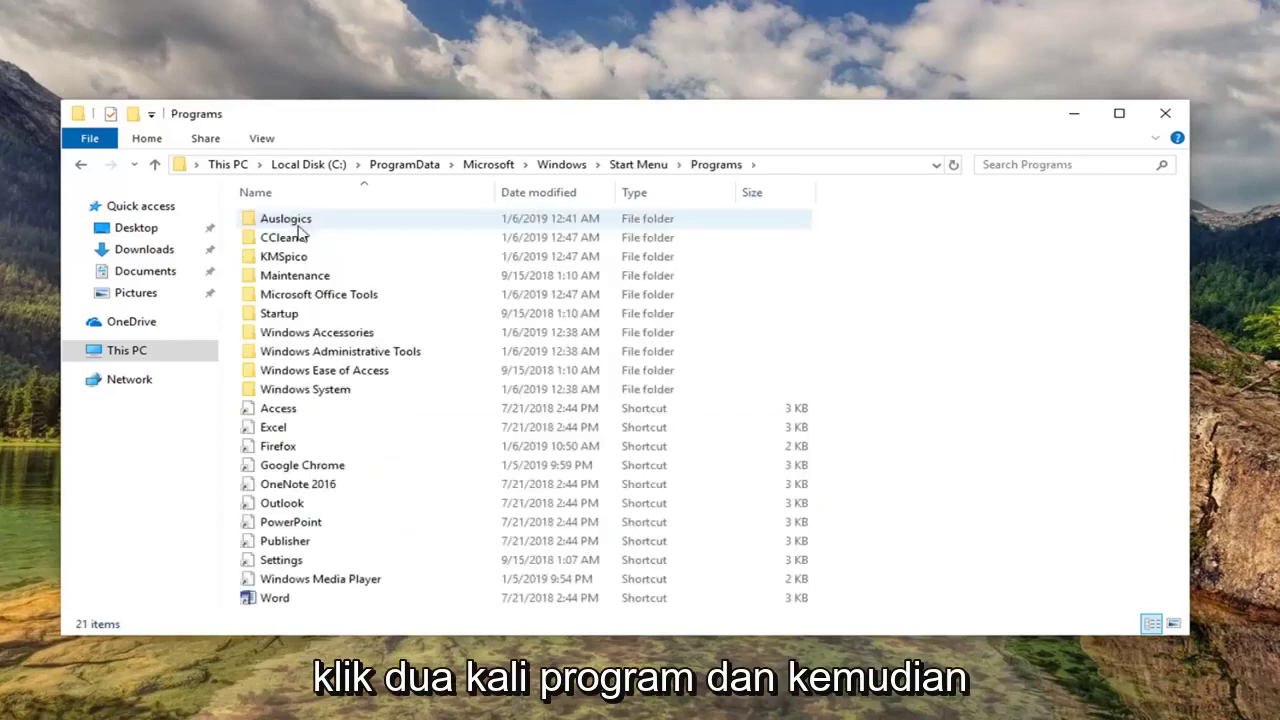
double_click(275, 315)
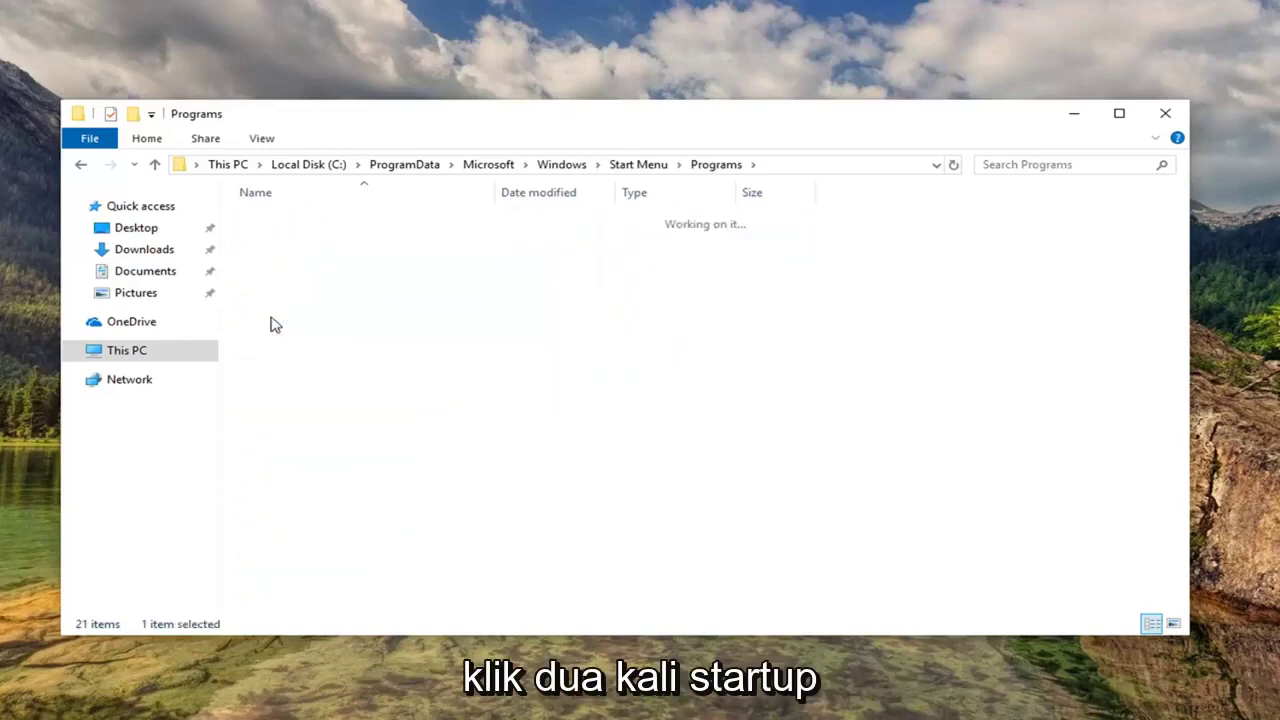
Step: Delete the KMSpico folder from Programs, then reopen the empty Startup folder
left_click(81, 164)
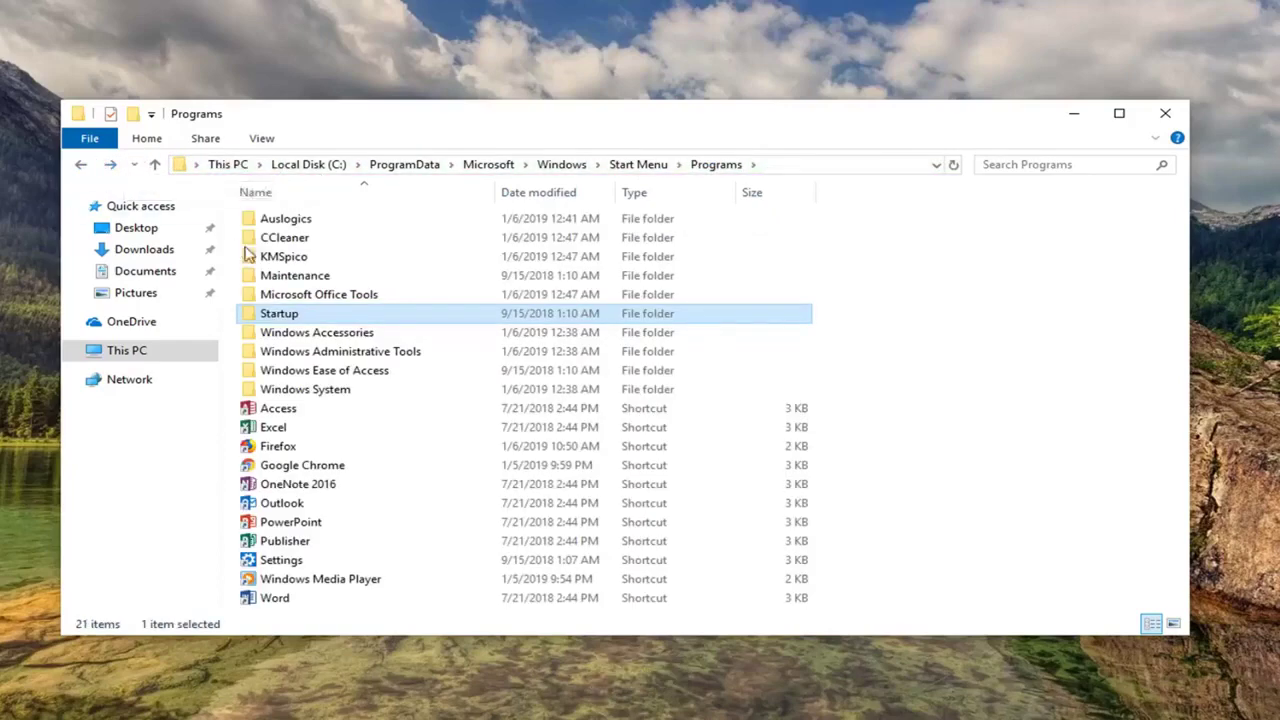
left_click(282, 260)
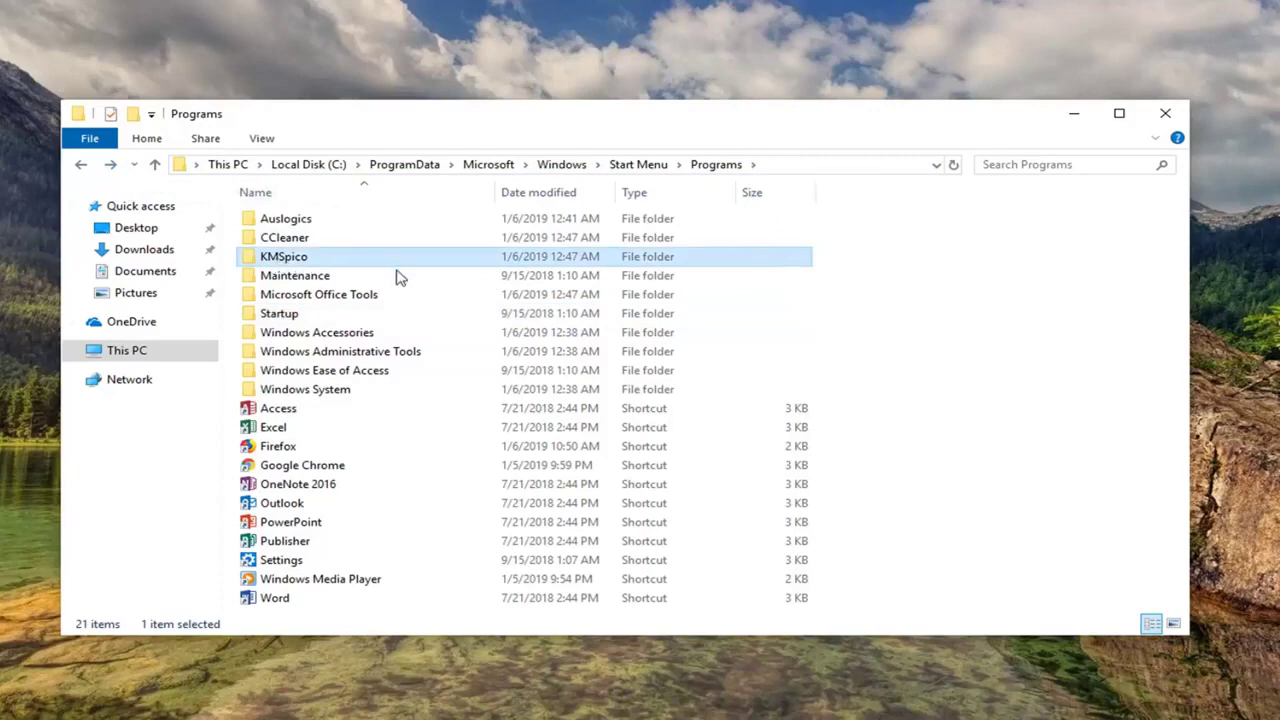
key("Delete")
left_click(648, 166)
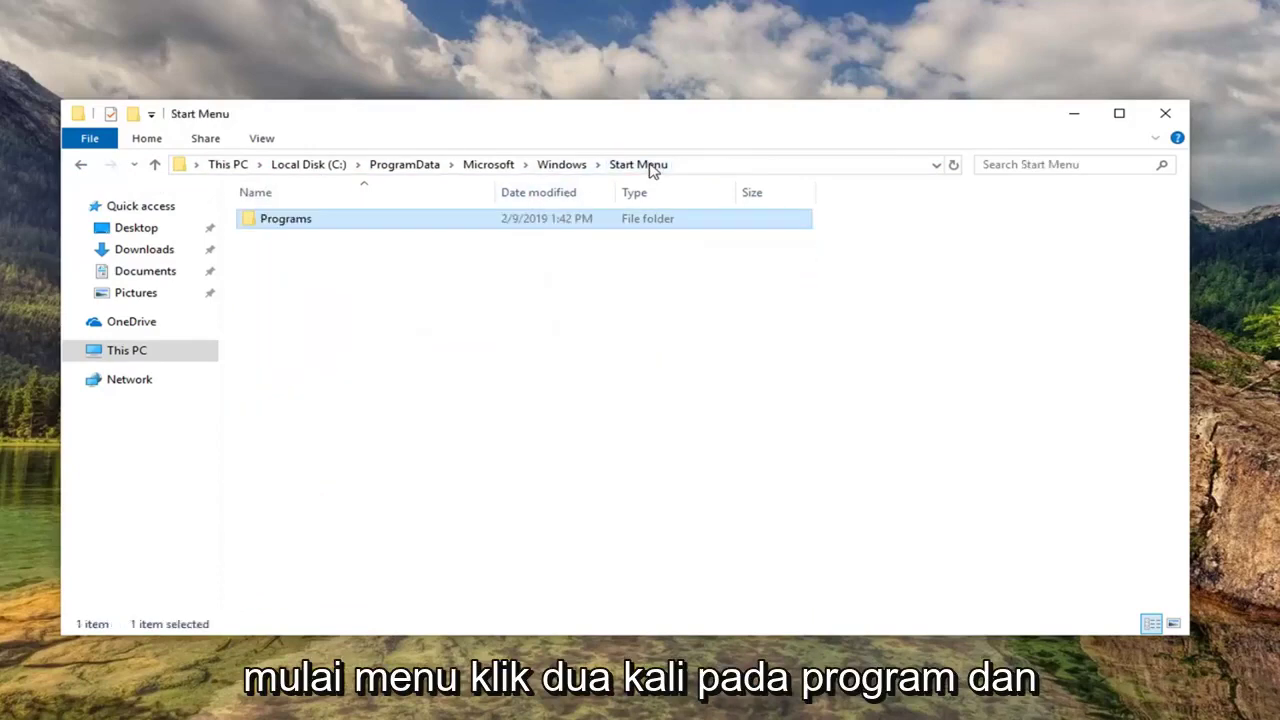
double_click(340, 229)
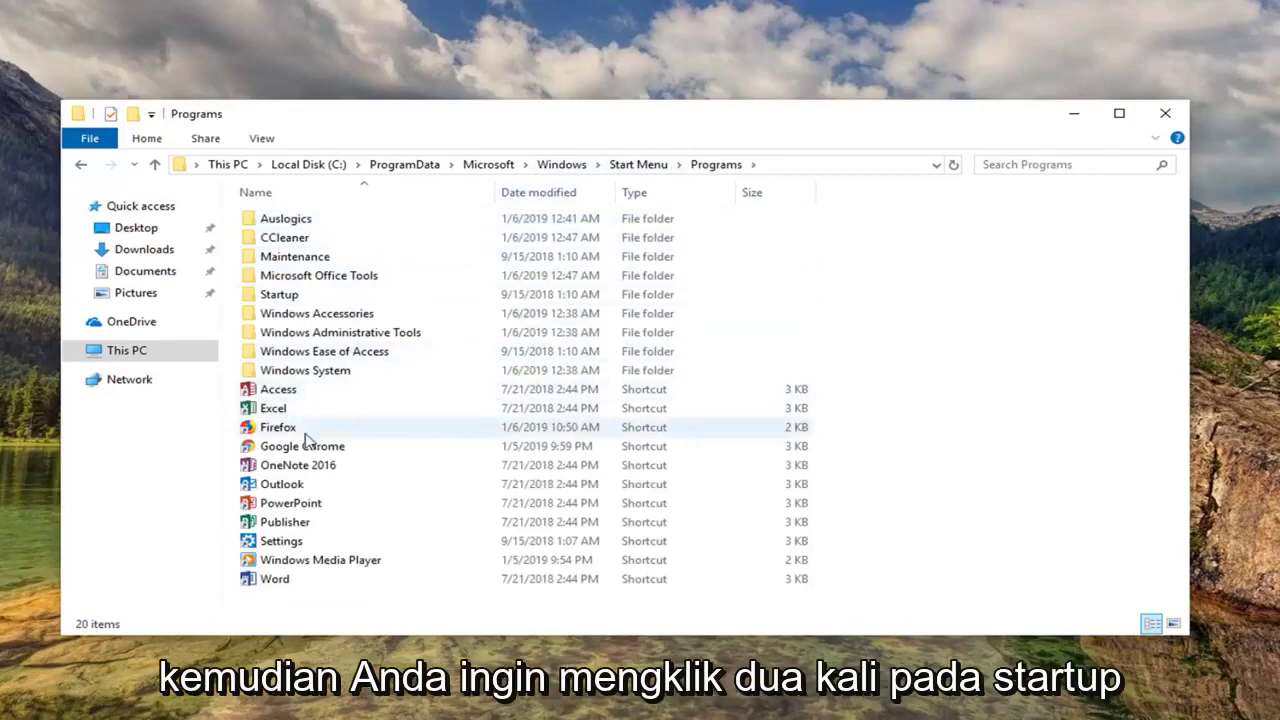
double_click(275, 296)
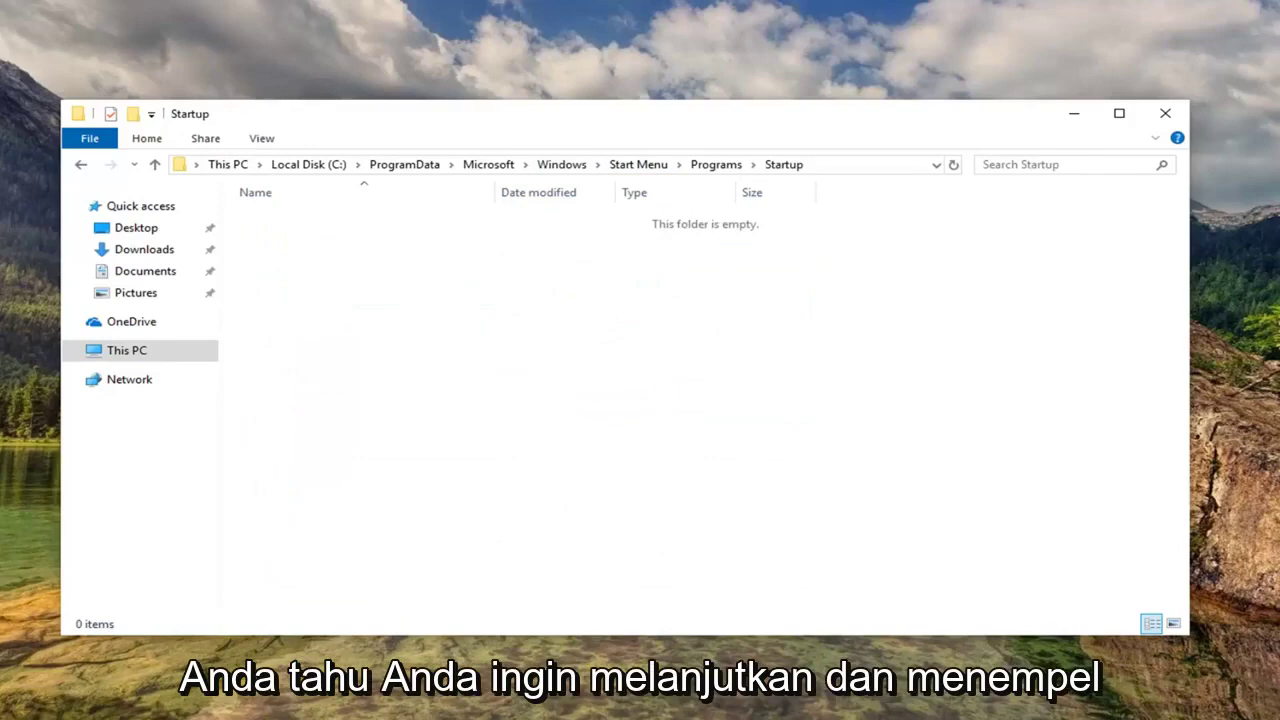
Step: Drag Battery Indicator.vbs from the desktop into Startup and grant administrator permission
key("super")
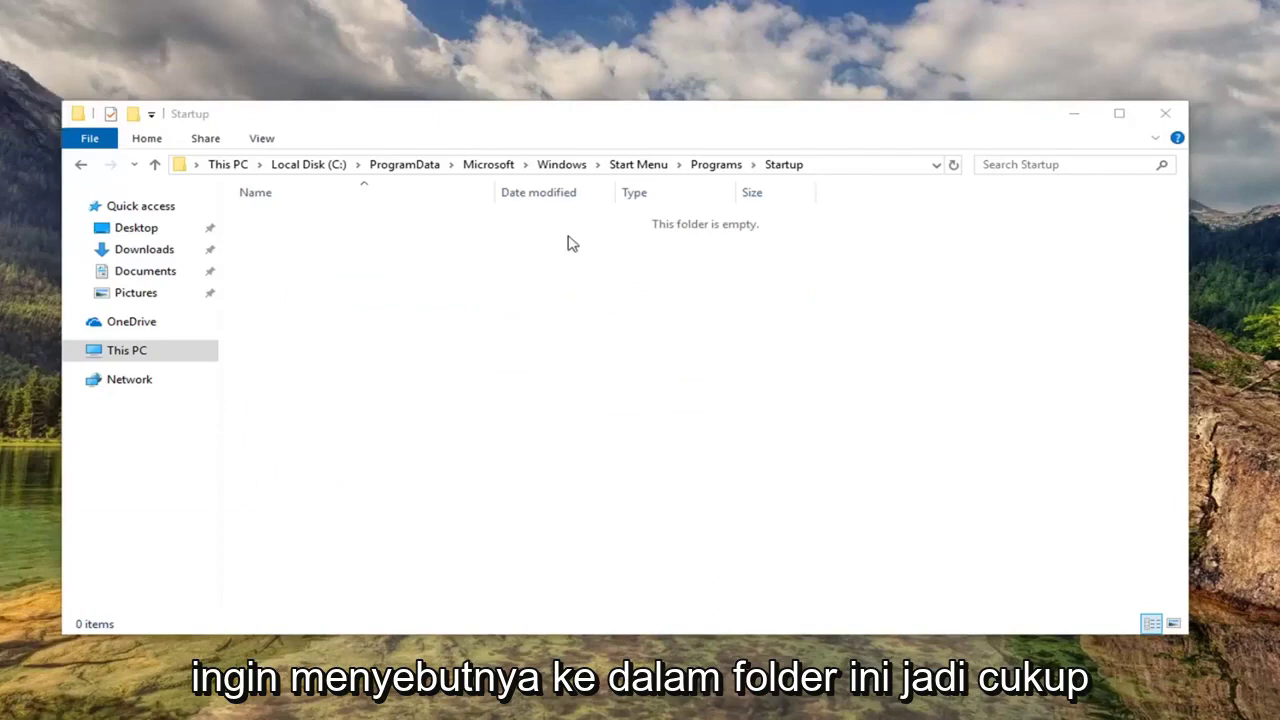
left_click_drag(257, 266, 621, 335)
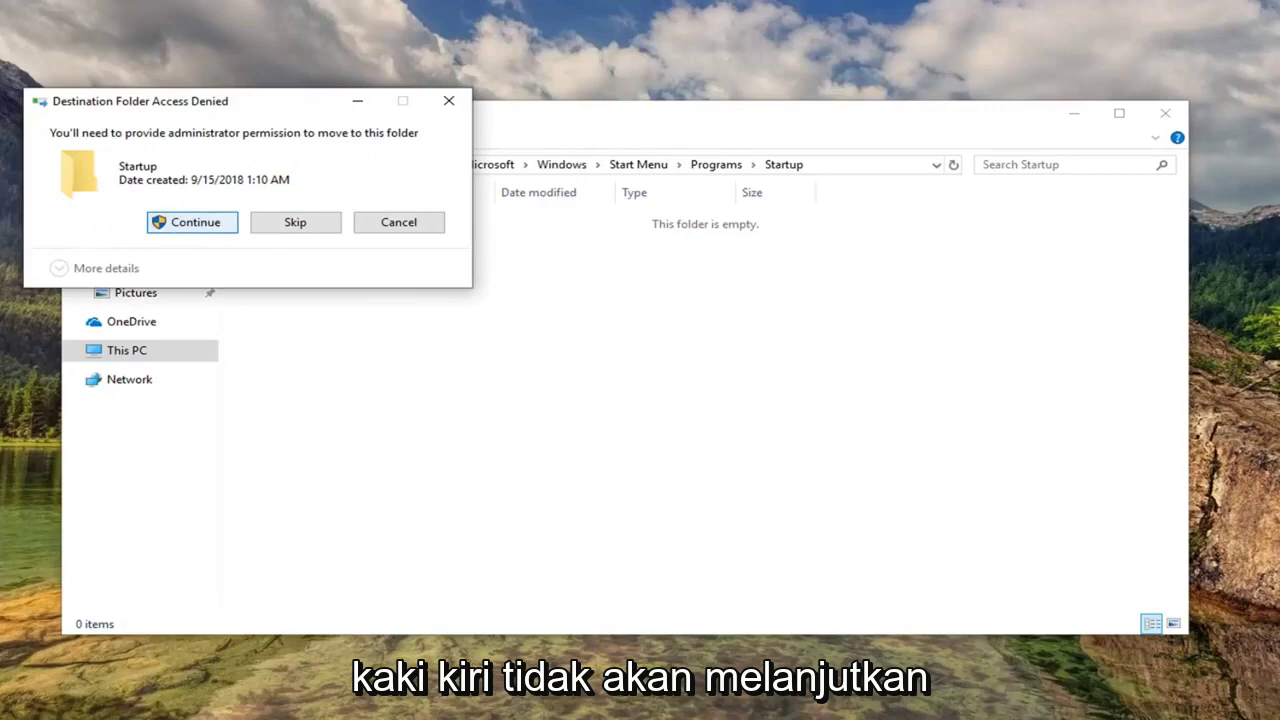
left_click(192, 222)
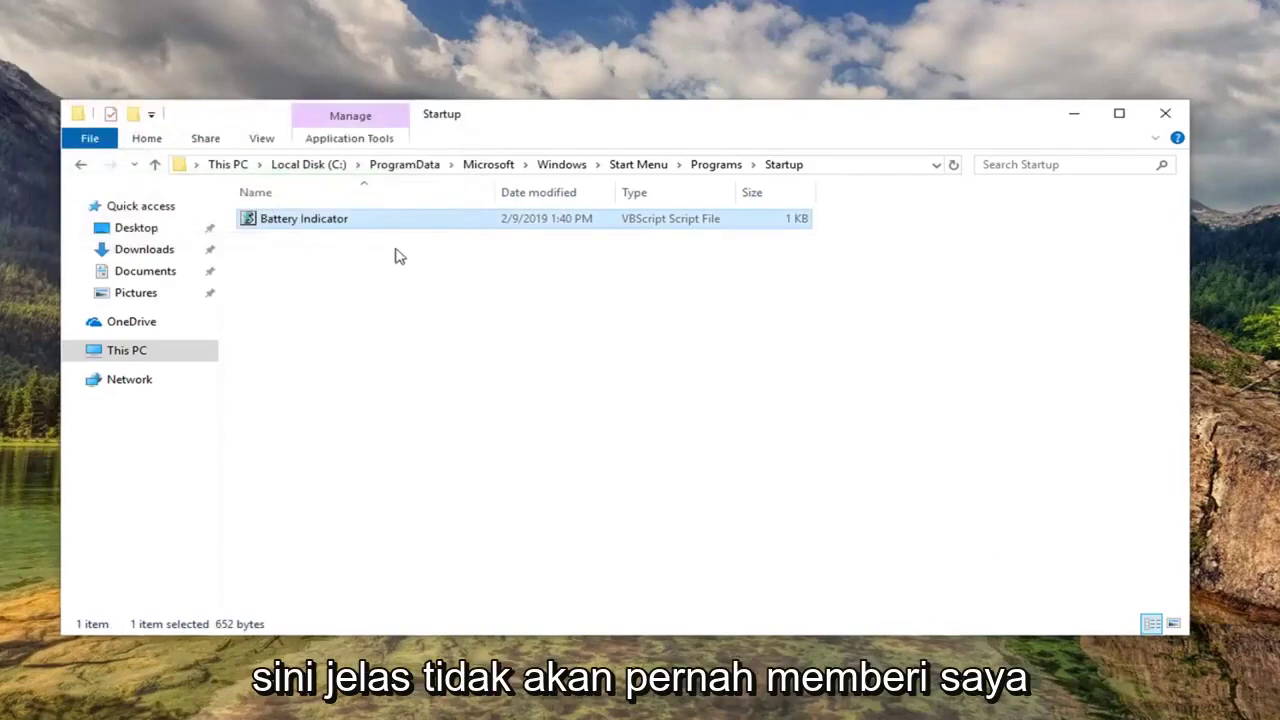
Step: Select the Battery Indicator script in Startup, then close the File Explorer window
left_click(340, 265)
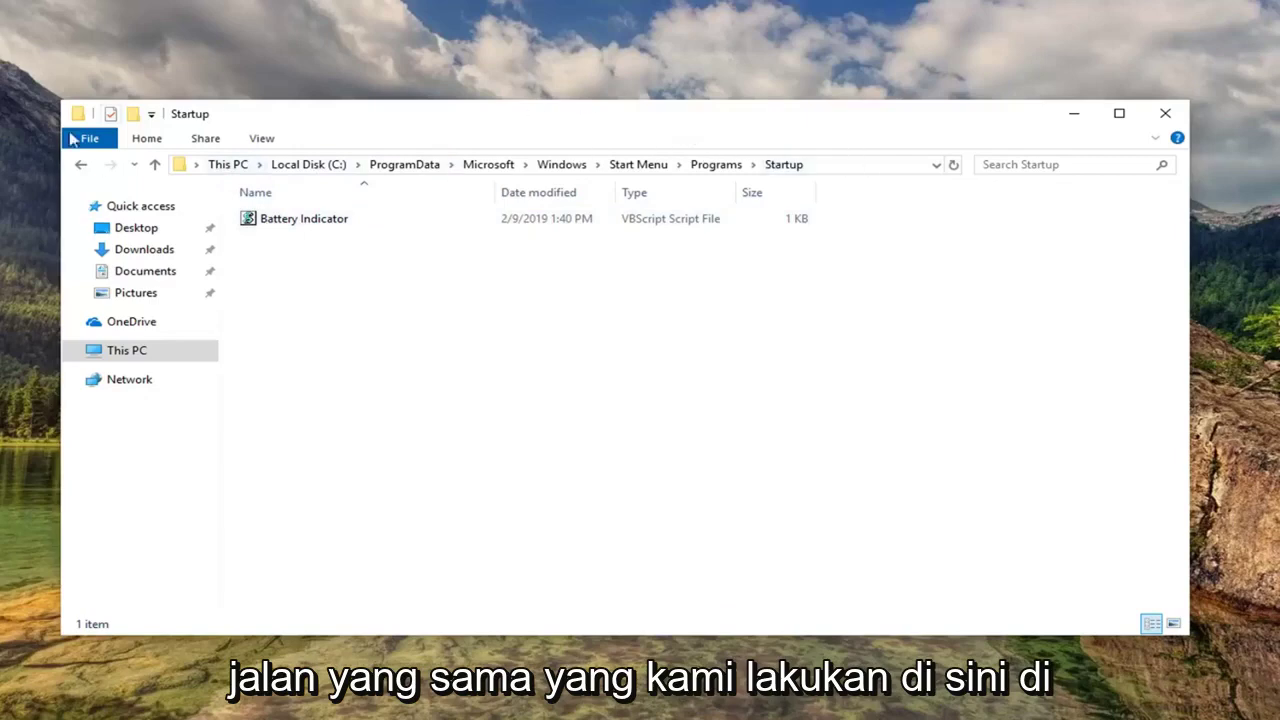
left_click(297, 224)
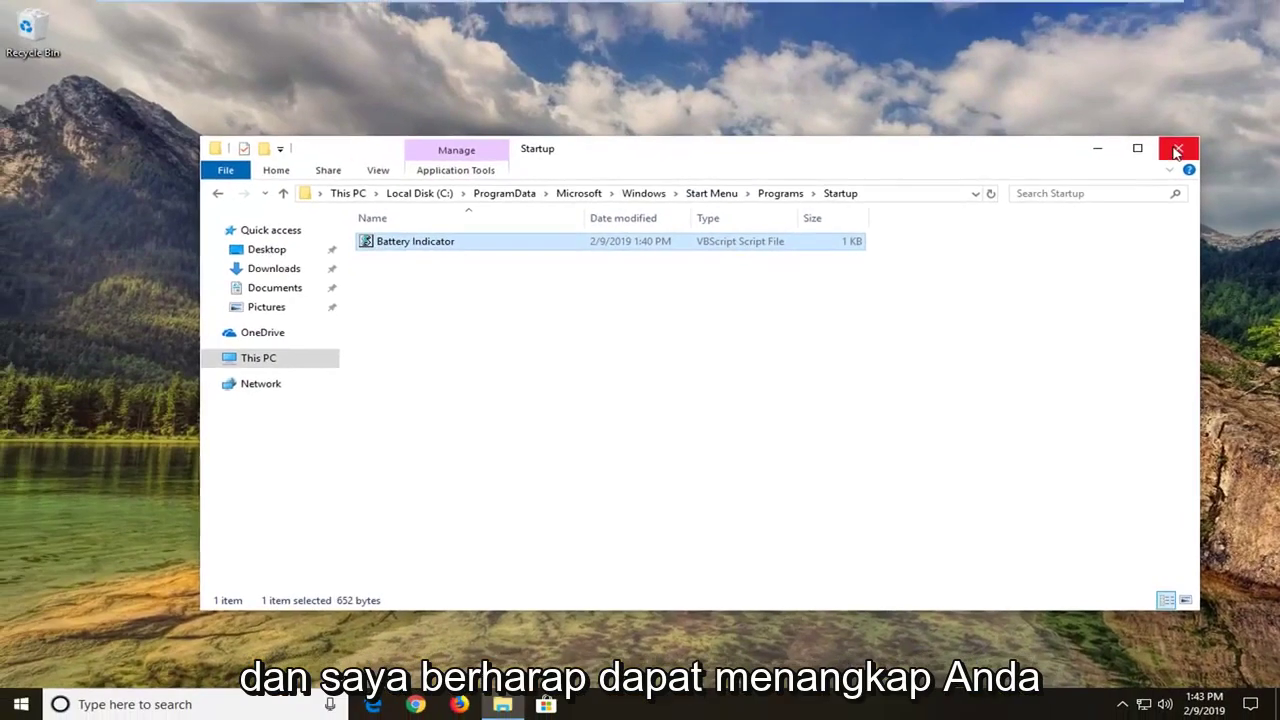
left_click(1168, 124)
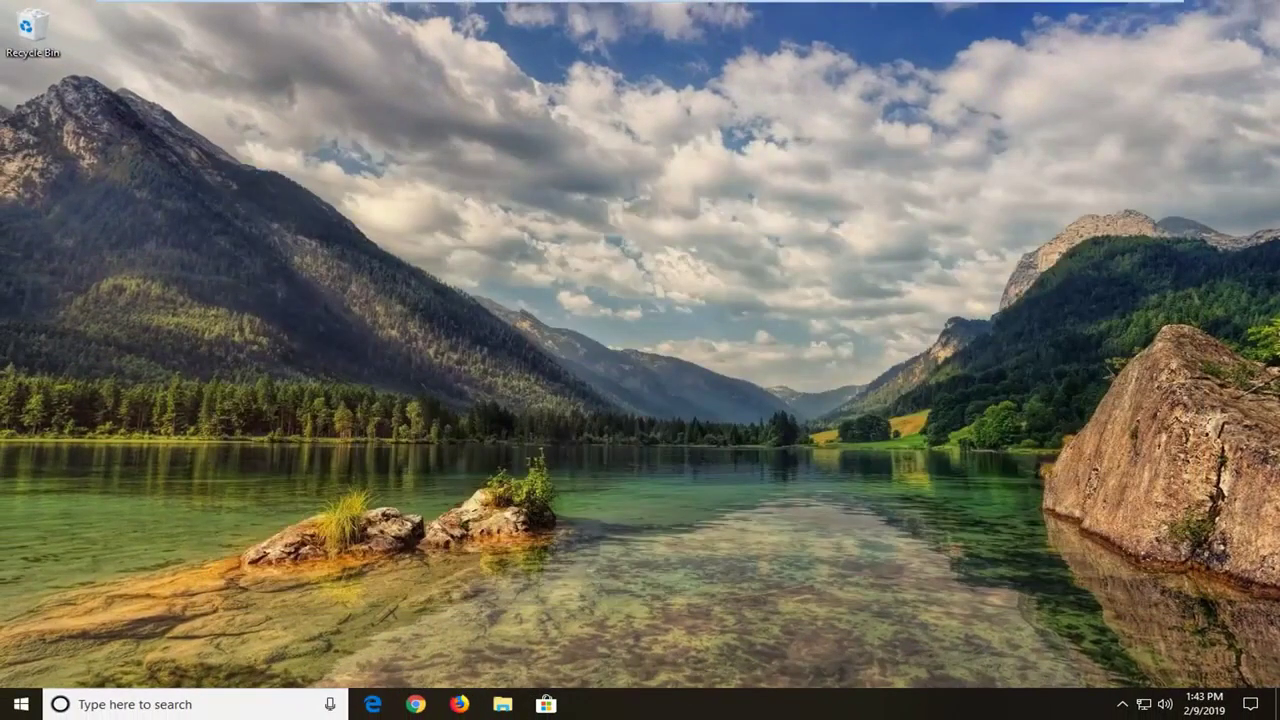